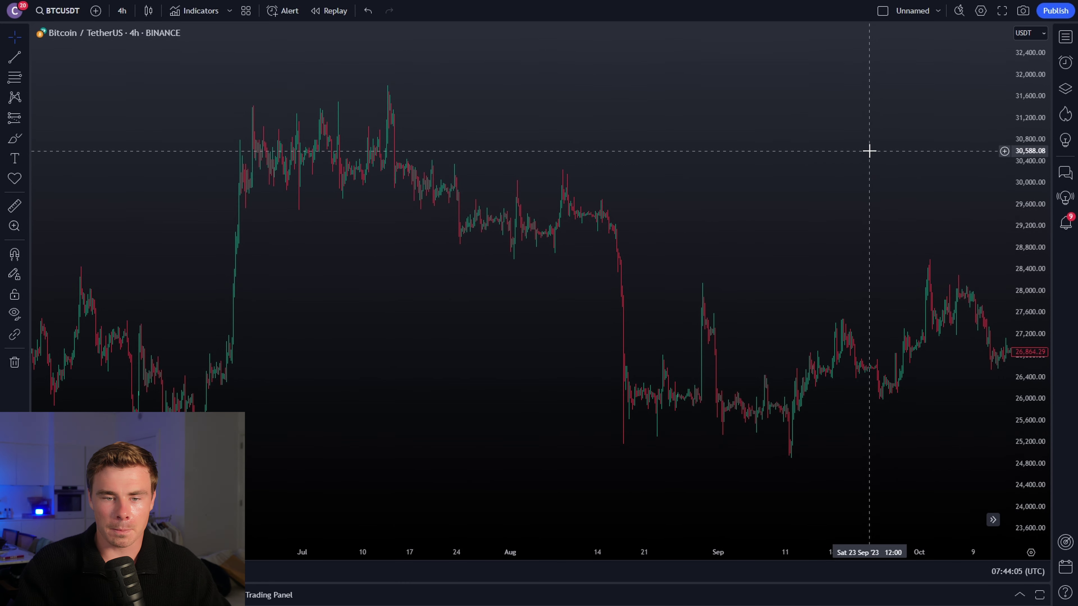
scroll(869, 151, "up", 3)
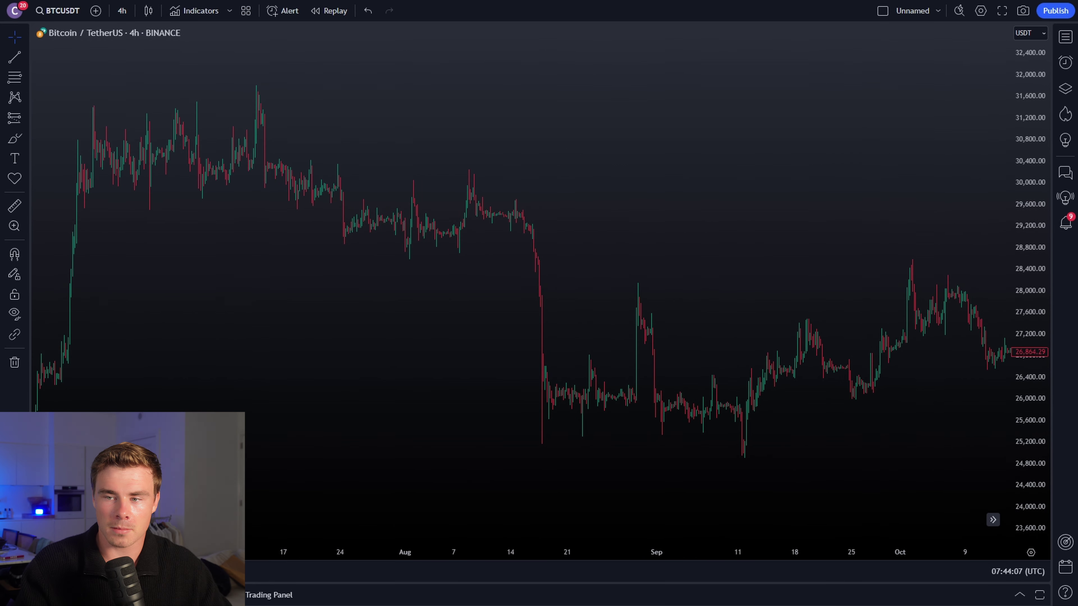
left_click(1066, 89)
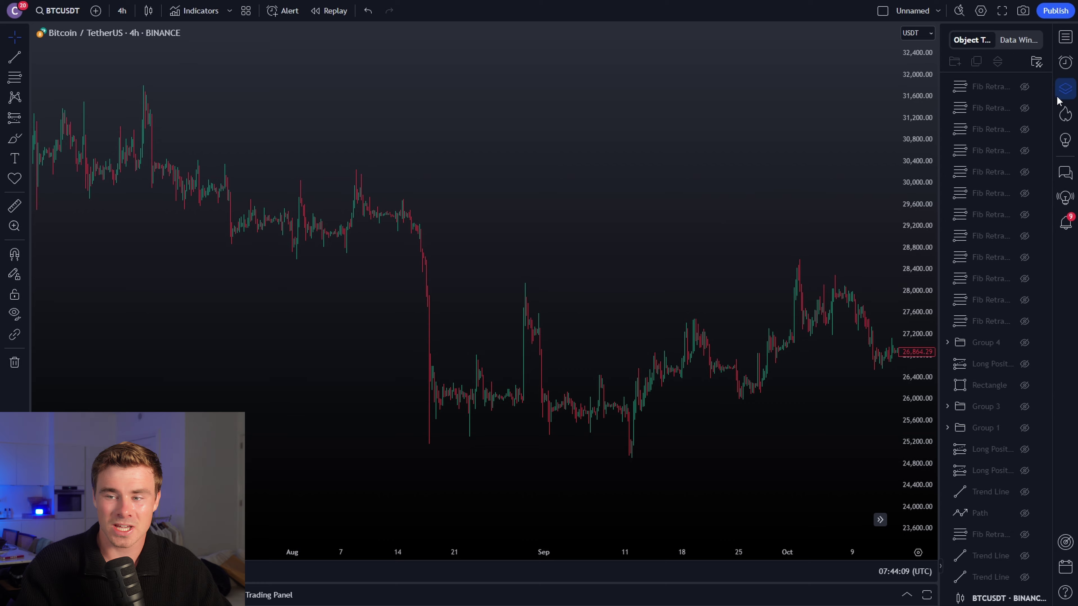
left_click(1066, 90)
mouse_move(77, 91)
left_mouse_down()
mouse_move(943, 87)
mouse_move(956, 400)
mouse_move(473, 449)
mouse_move(97, 446)
left_mouse_up()
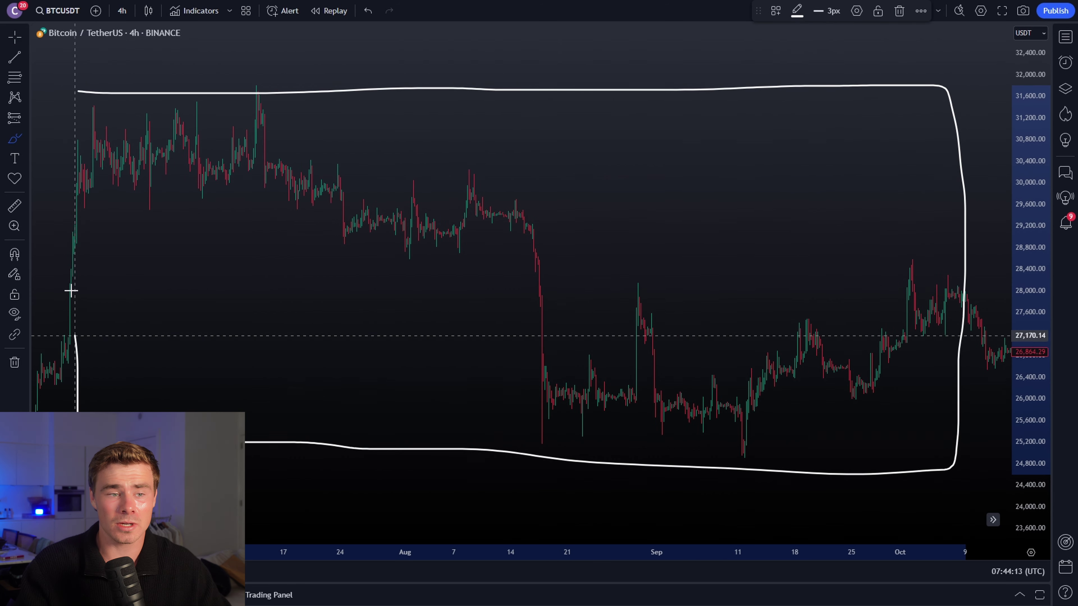
left_click_drag(85, 92, 86, 93)
left_click(898, 11)
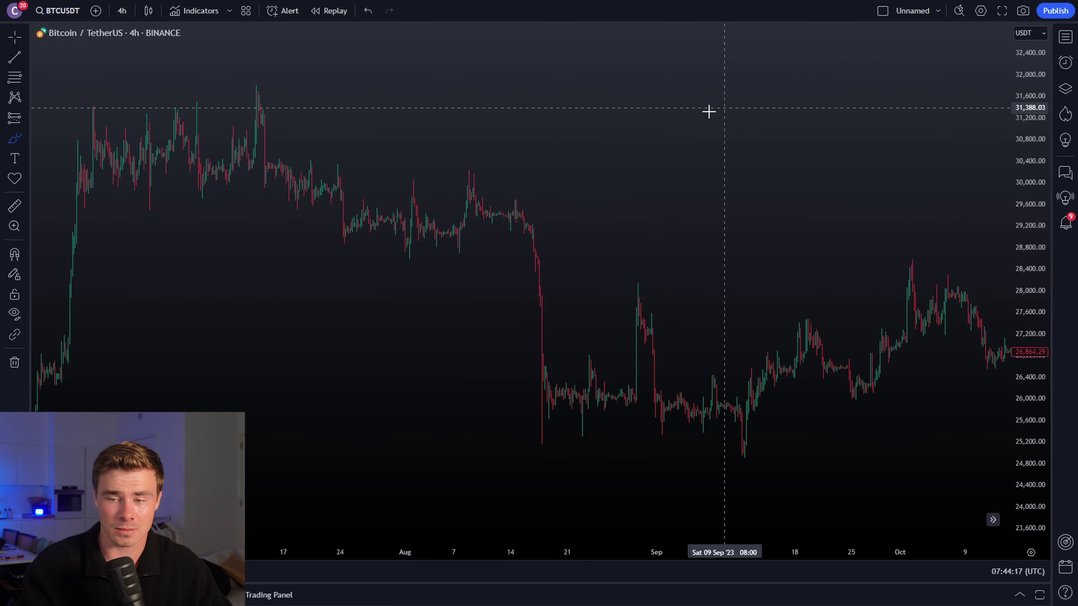
scroll(719, 119, "up", 3)
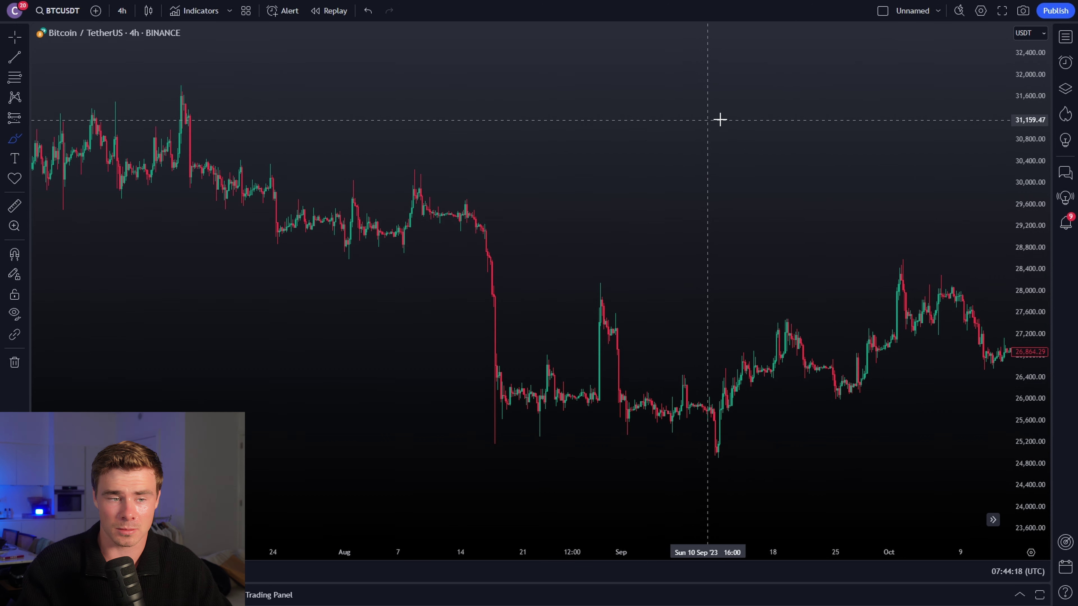
left_click(11, 143)
mouse_move(132, 183)
left_mouse_down()
mouse_move(156, 198)
mouse_move(140, 214)
left_mouse_up()
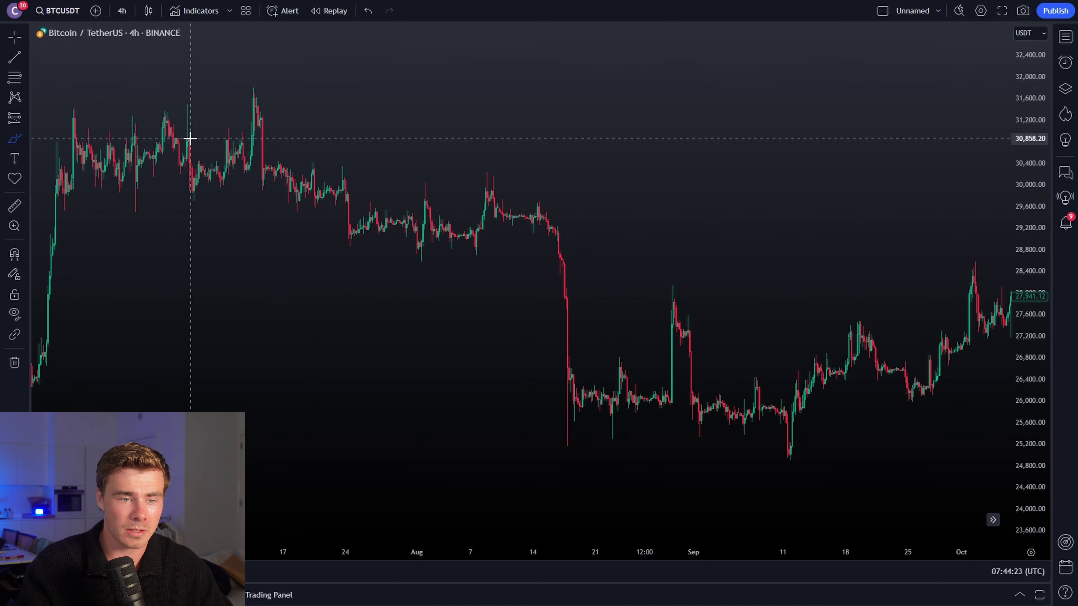
mouse_move(190, 138)
left_mouse_down()
mouse_move(214, 120)
mouse_move(178, 109)
left_mouse_up()
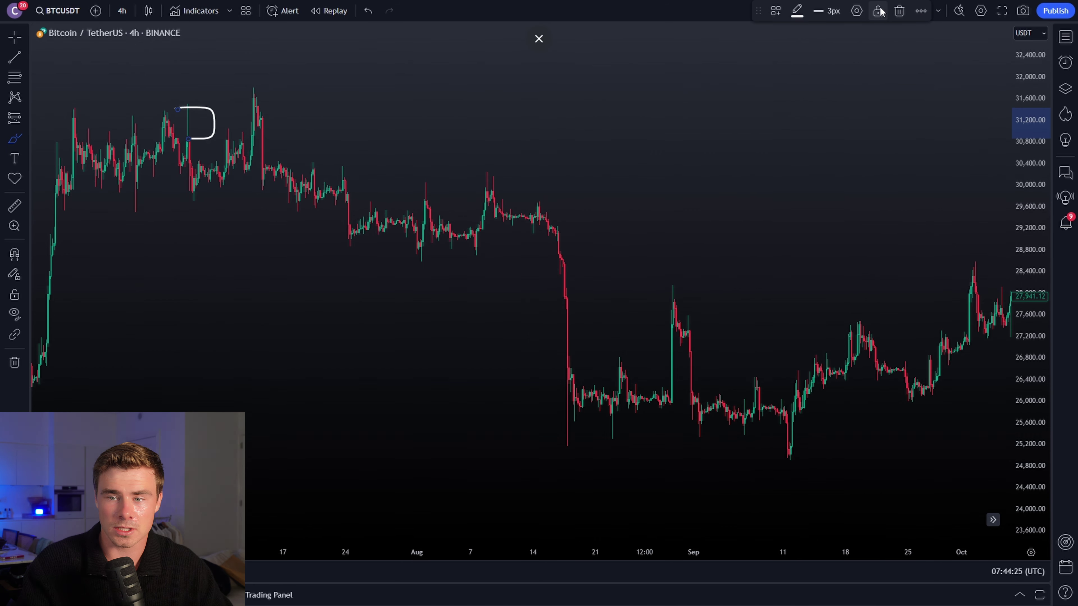
left_click(900, 11)
left_click_drag(480, 190, 479, 171)
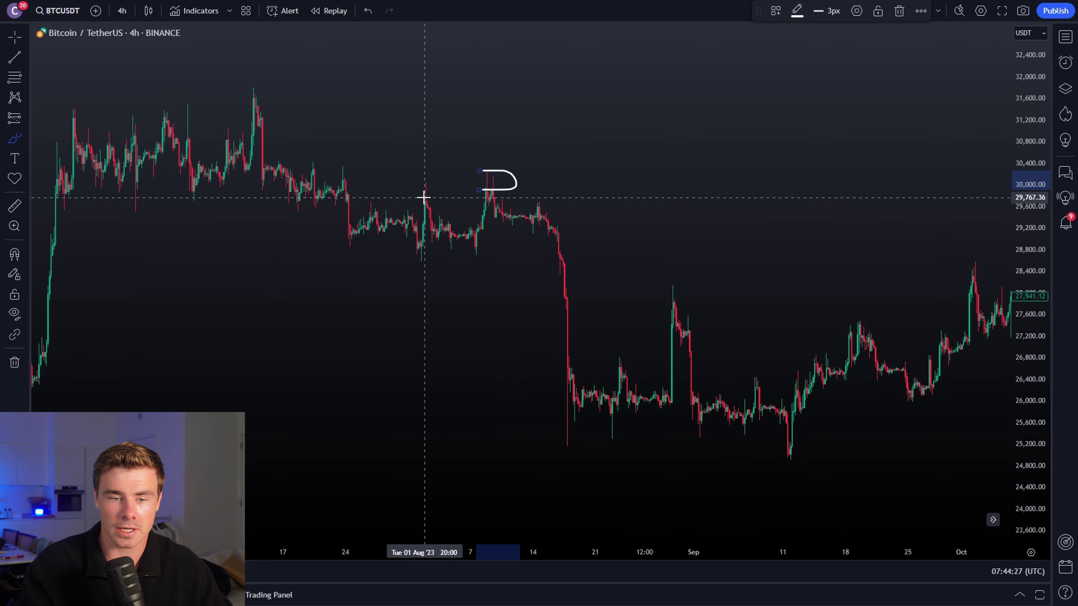
left_click_drag(423, 196, 414, 187)
left_click(1065, 91)
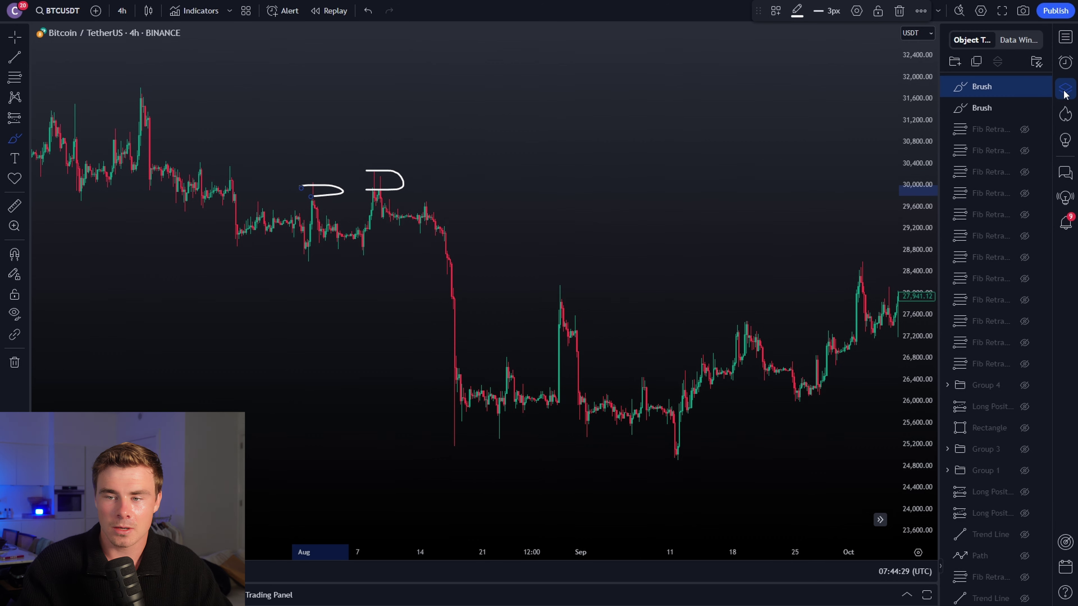
left_click(1041, 86)
left_click(1042, 87)
left_click(1065, 89)
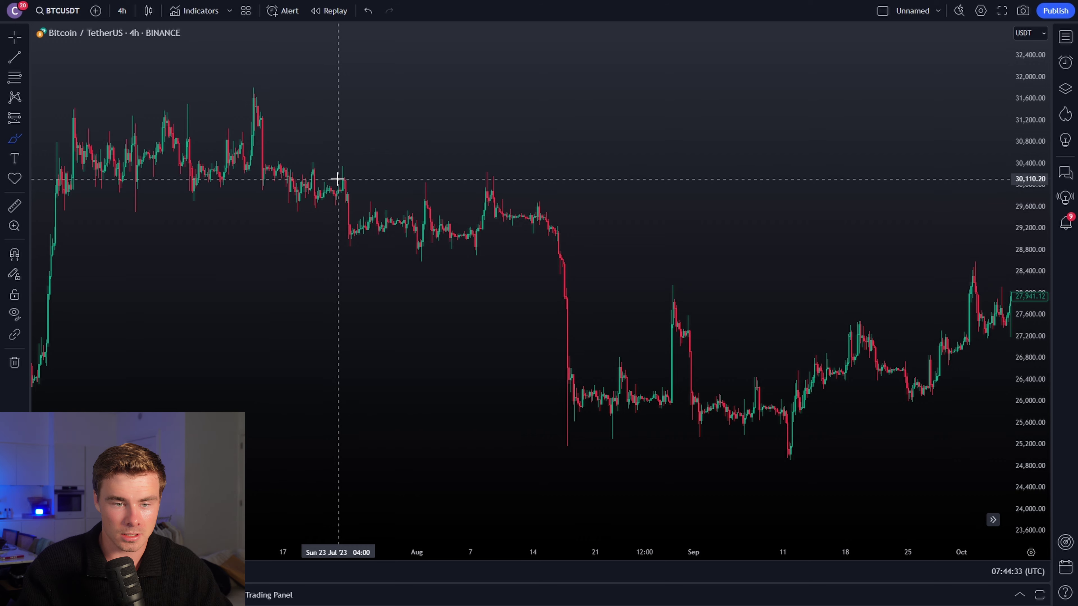
left_click_drag(338, 179, 368, 164)
left_click(898, 13)
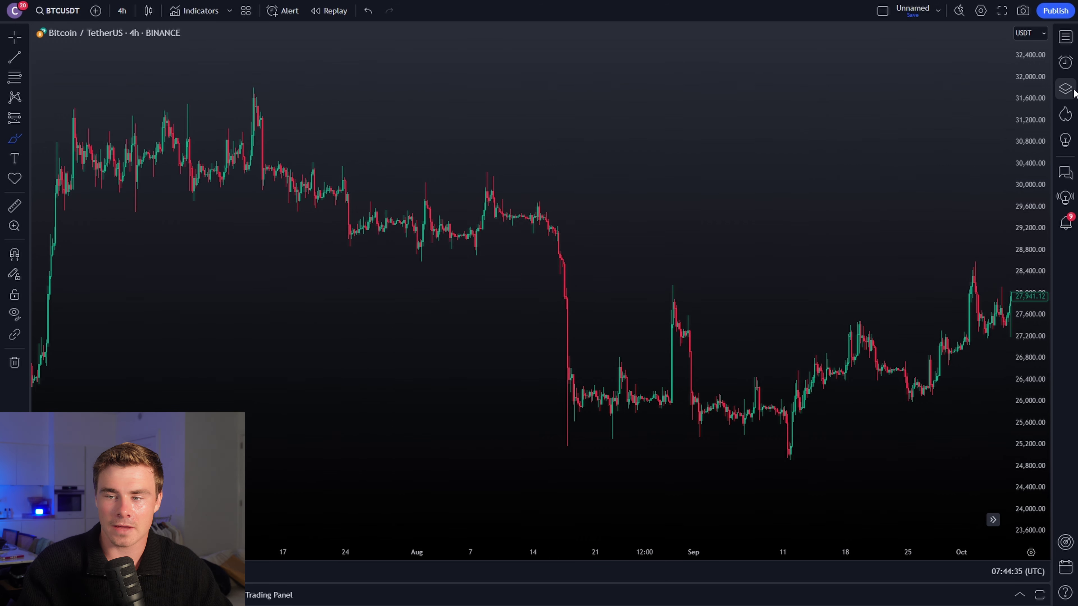
Step: Sketch a trial brush curve near the 0.5 level, then delete it
left_click(1064, 89)
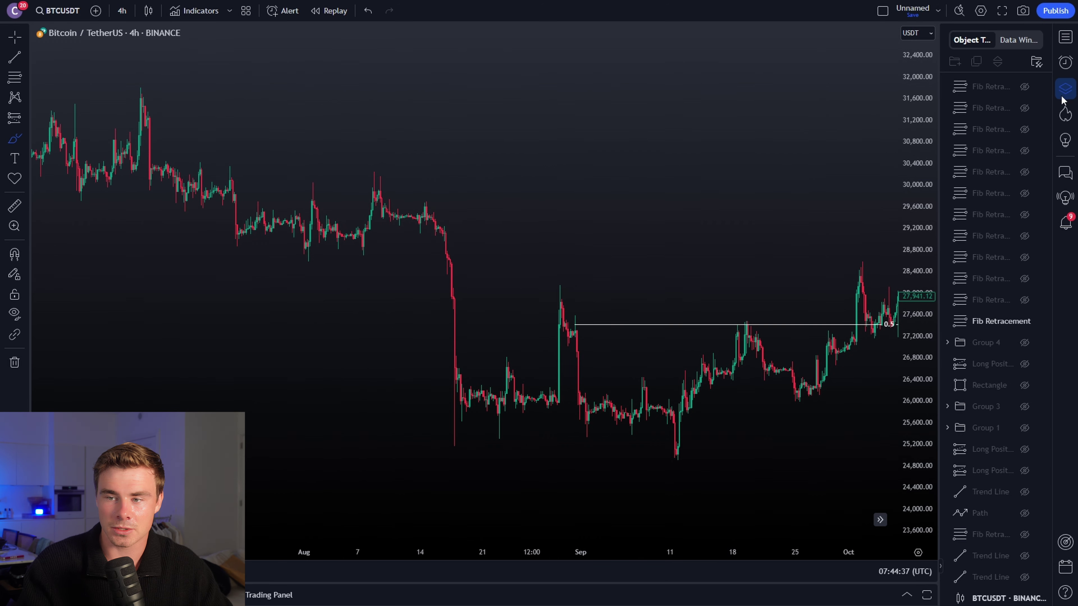
left_click(1065, 89)
scroll(883, 149, "right", 5)
scroll(530, 212, "up", 2)
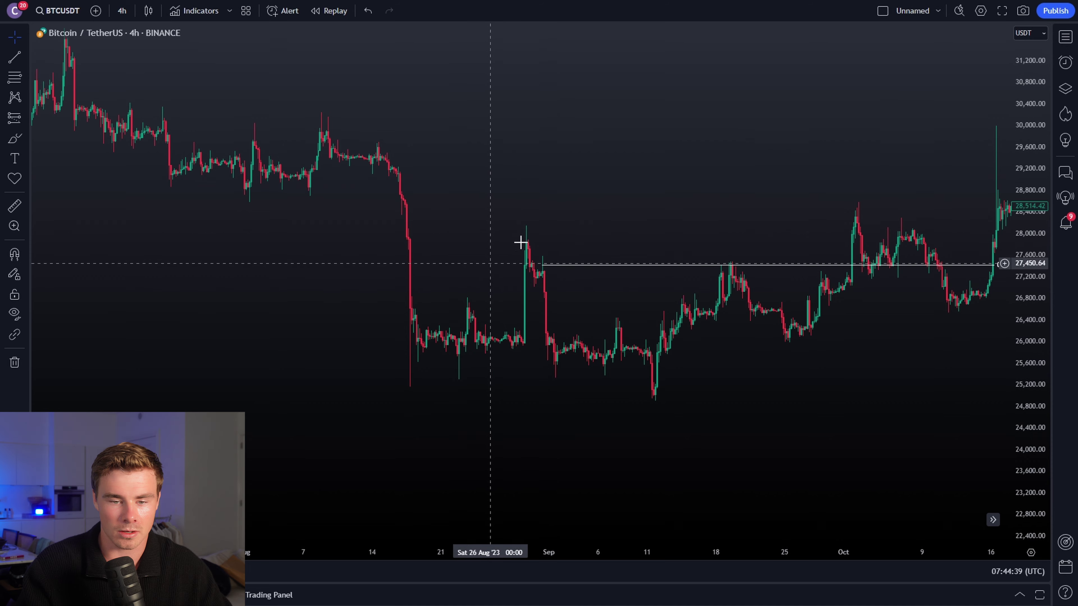
scroll(659, 188, "up", 2)
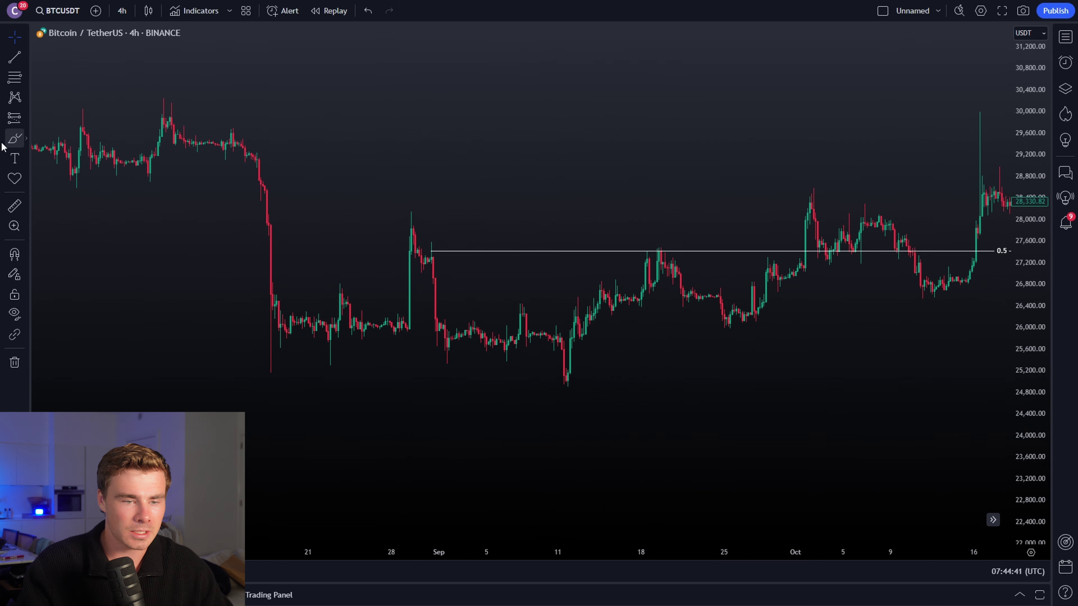
left_click(15, 138)
left_click_drag(419, 238, 451, 364)
left_click(898, 11)
Step: Draw three brush strokes below the 0.5 level, then delete all three from the drawings list
scroll(489, 331, "down", 2)
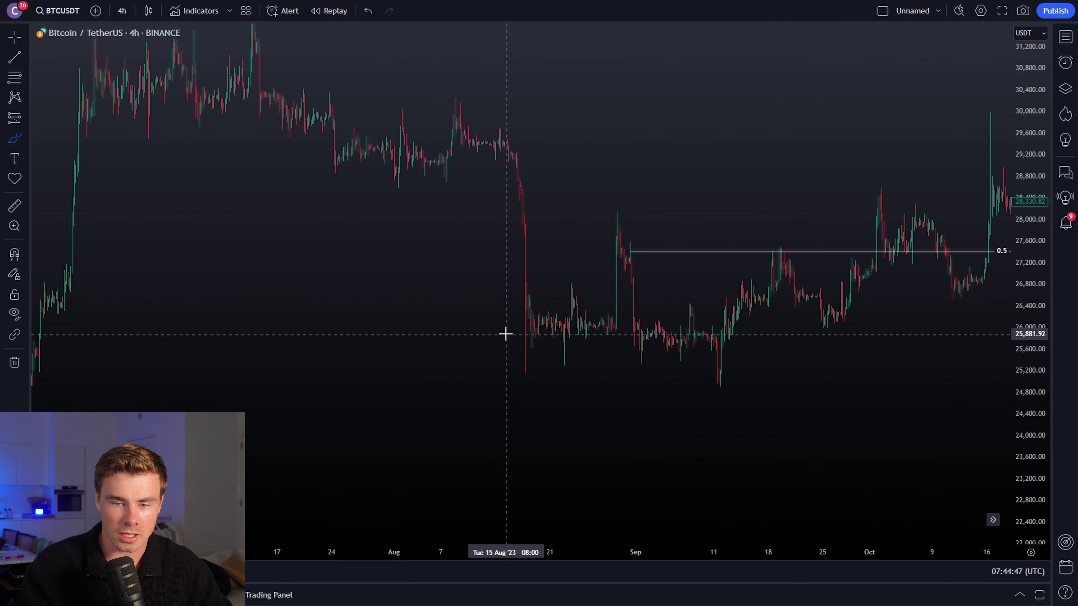
scroll(520, 293, "right", 2)
scroll(488, 276, "up", 2)
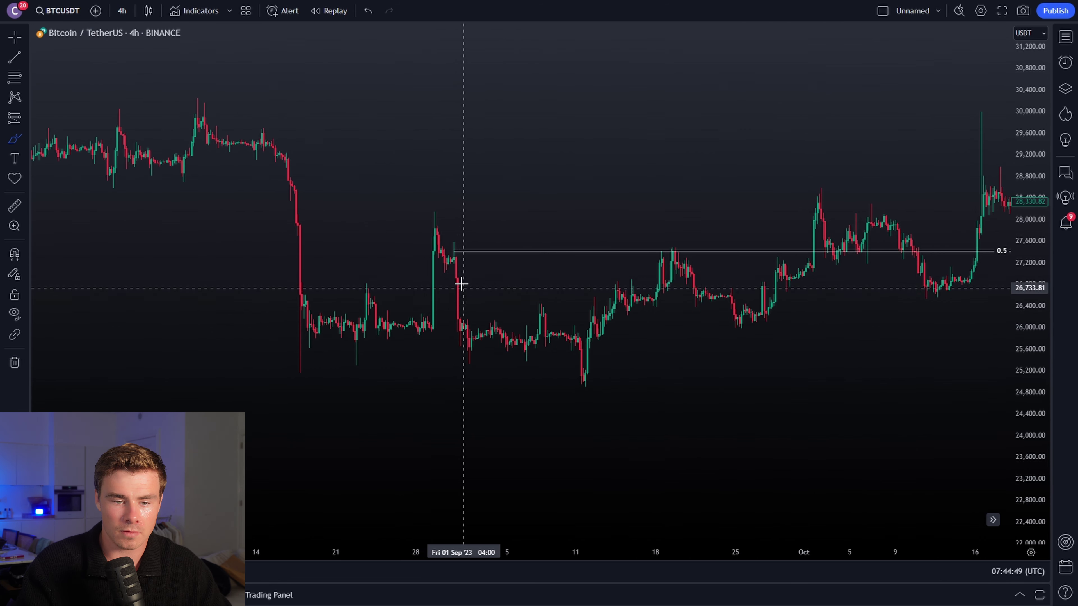
left_click_drag(448, 261, 493, 261)
left_click_drag(457, 311, 502, 309)
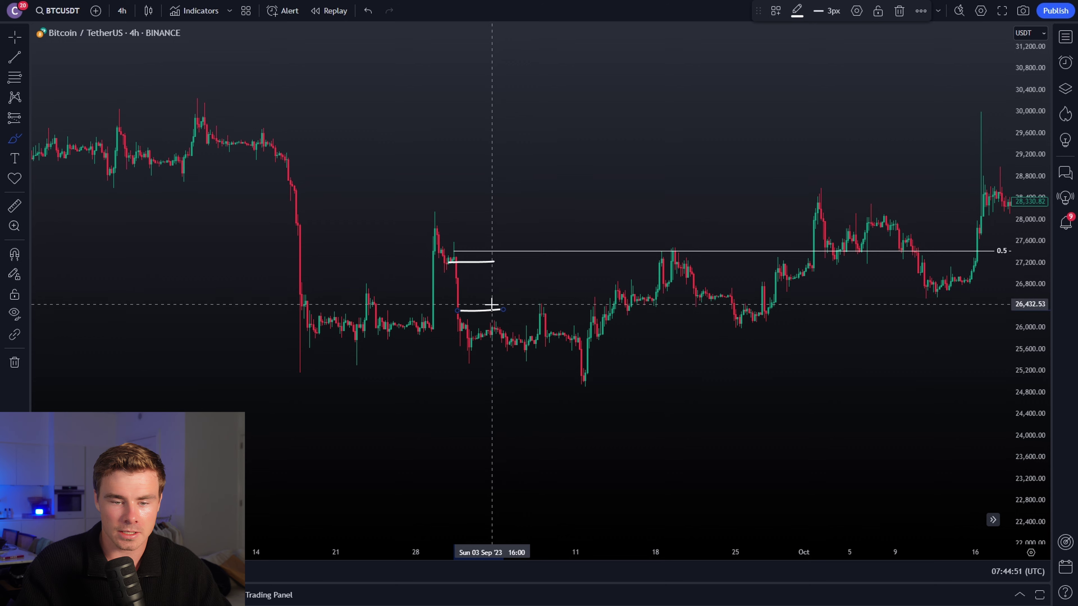
mouse_move(466, 352)
left_mouse_down()
mouse_move(537, 296)
mouse_move(645, 443)
mouse_move(778, 540)
left_mouse_up()
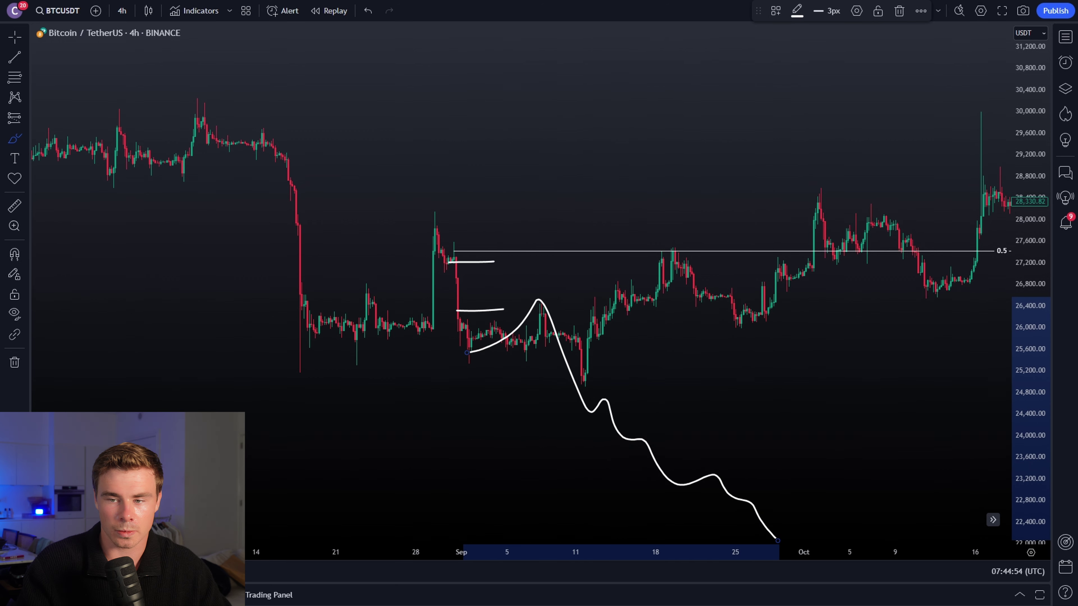
left_click(1064, 90)
left_click(1042, 87)
left_click(1042, 87)
left_click(1042, 87)
left_click(1064, 89)
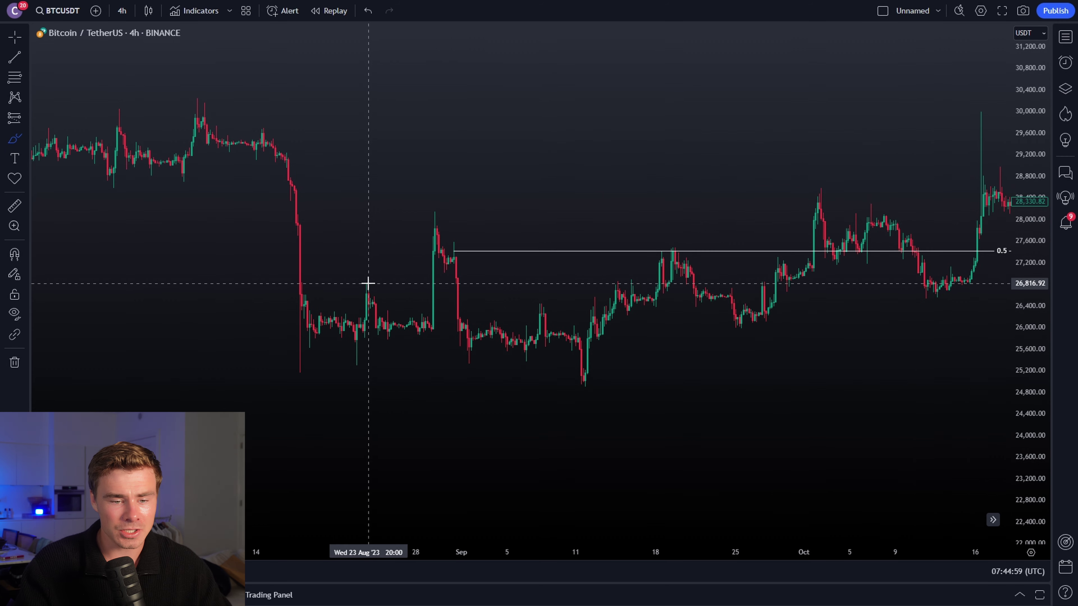
Step: Sketch a small bracket under the late-August lows and a dip-and-rally path, deleting each
left_click_drag(355, 338, 356, 368)
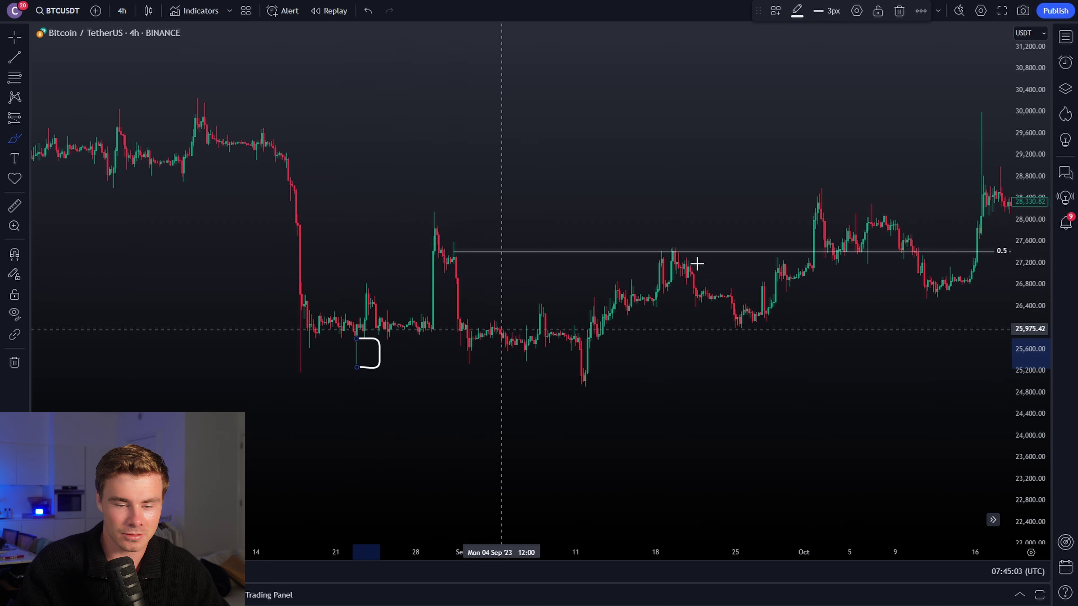
left_click(893, 12)
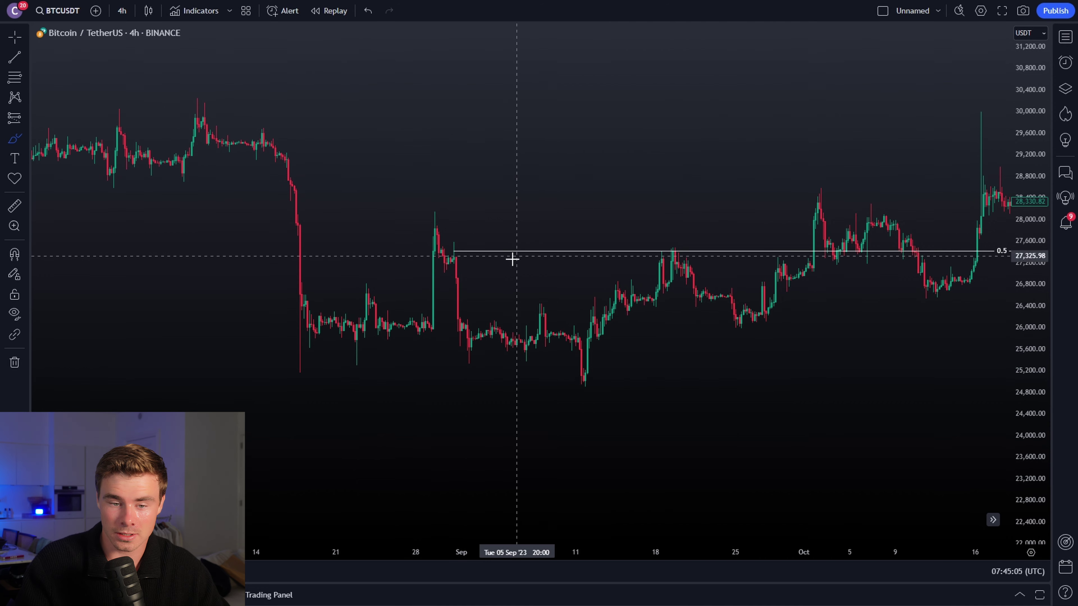
mouse_move(450, 263)
left_mouse_down()
mouse_move(467, 342)
mouse_move(534, 314)
mouse_move(571, 373)
mouse_move(666, 250)
left_mouse_up()
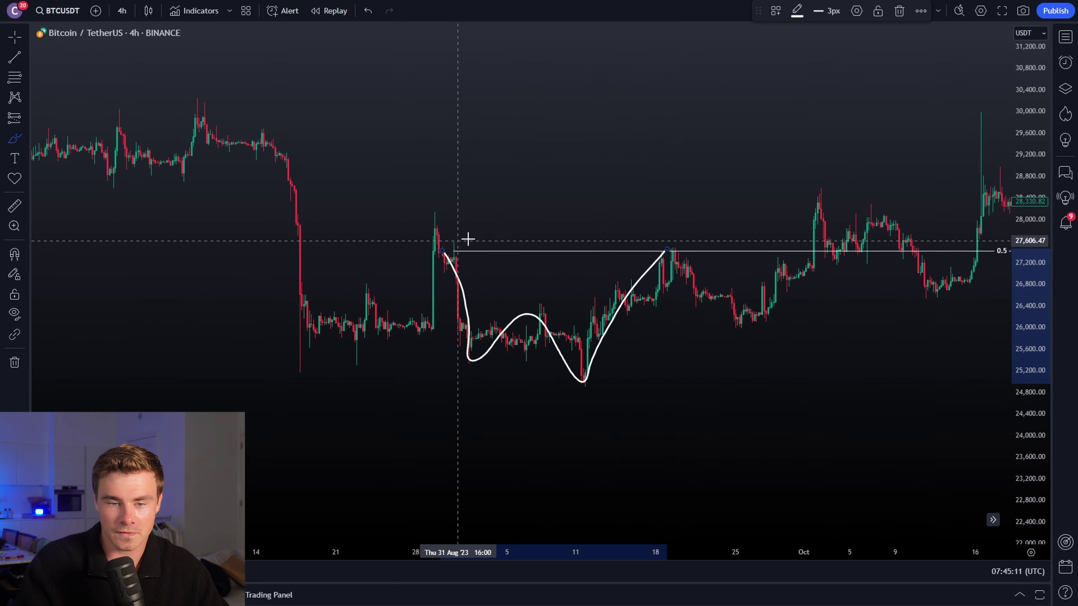
key("Delete")
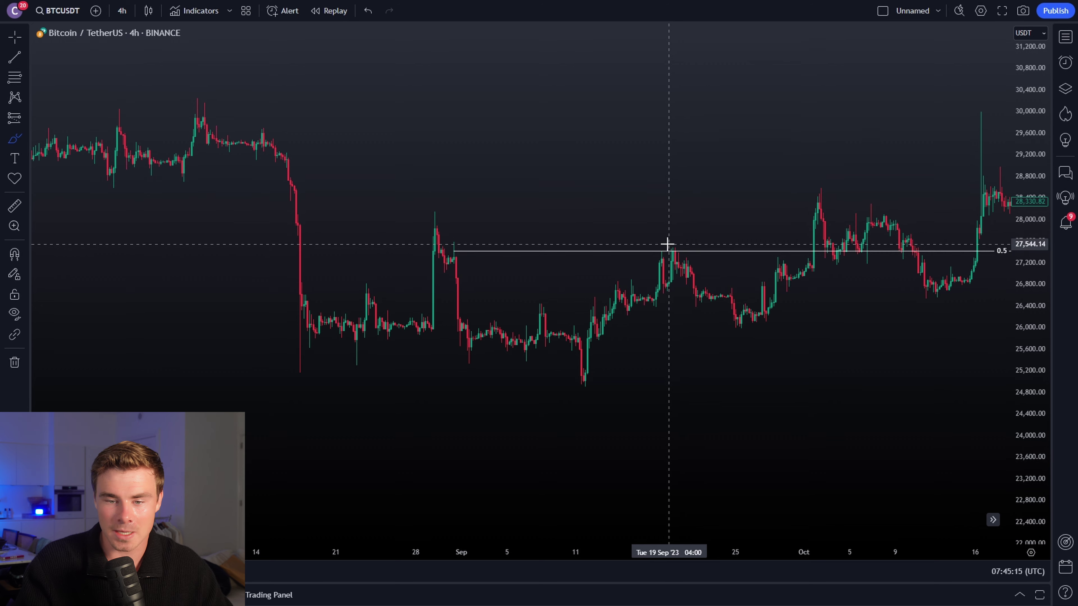
Step: Remove the arc sketch over the 0.5 line, then draw and delete a diagonal brush stroke
left_click(656, 250)
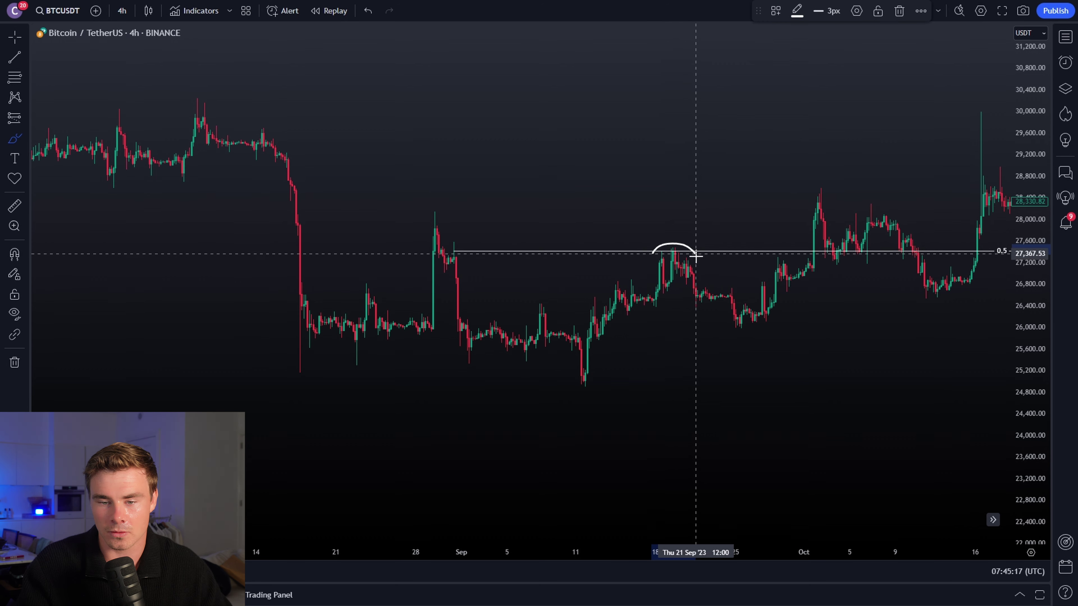
key("Delete")
left_click_drag(671, 252, 741, 326)
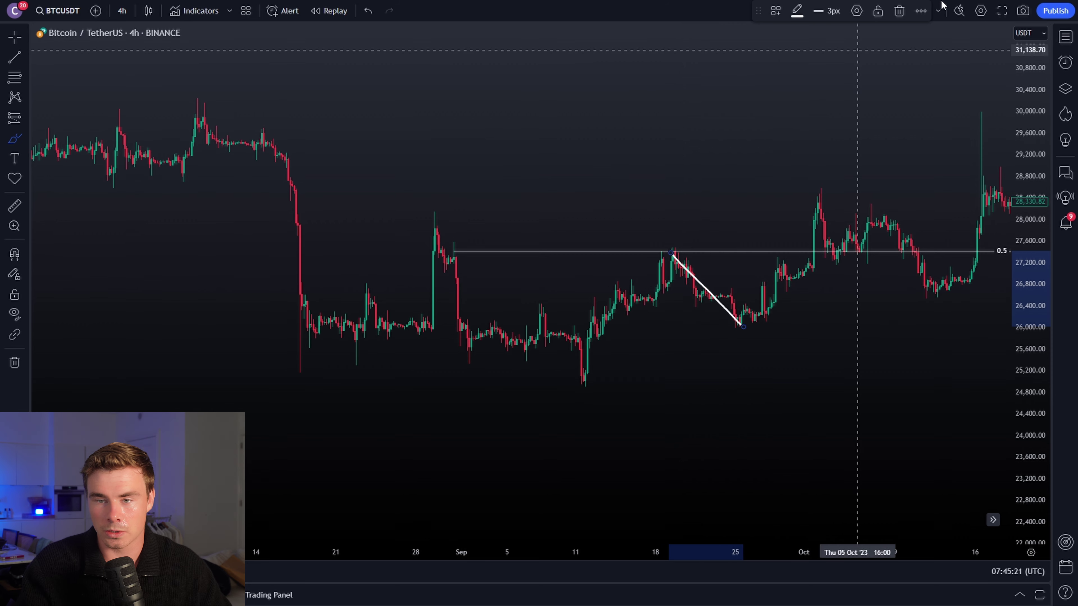
left_click(899, 11)
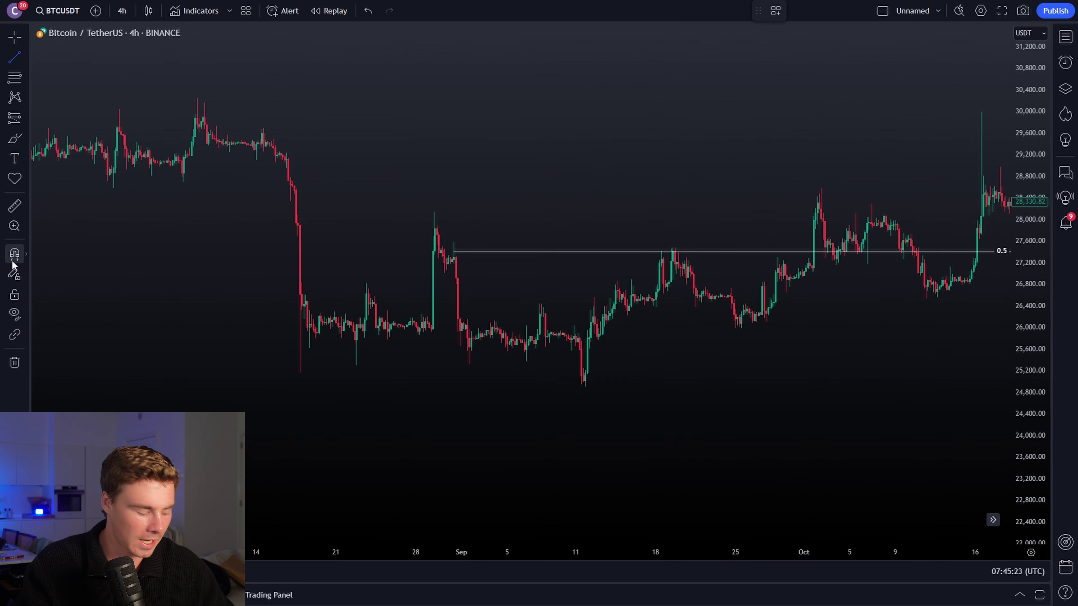
Step: Draw a short horizontal line near 26,200 and turn on magnet snapping
left_click(627, 315)
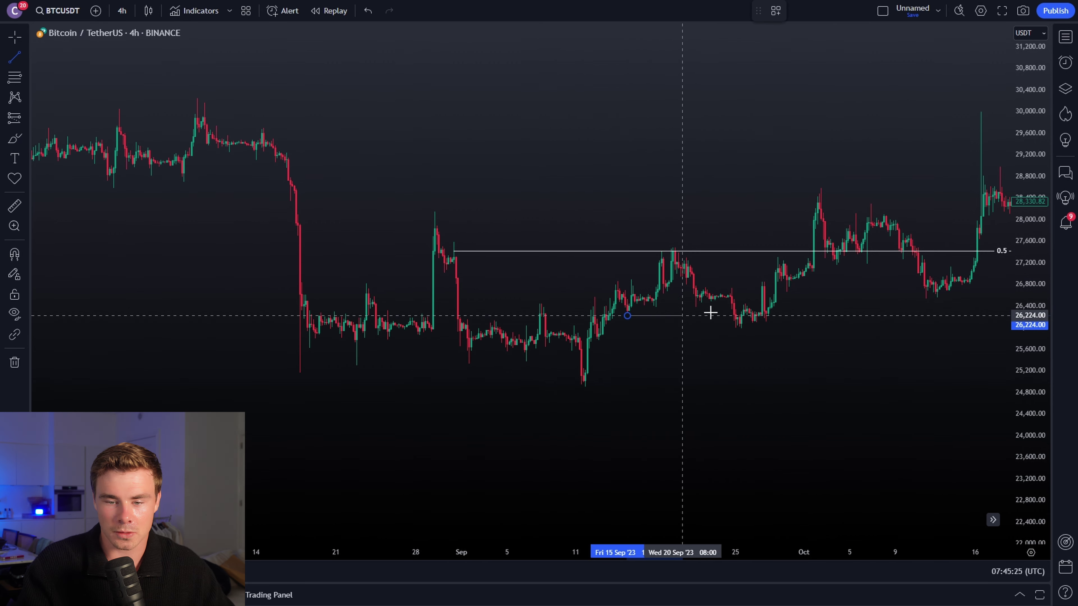
left_click(731, 314)
left_click(760, 279)
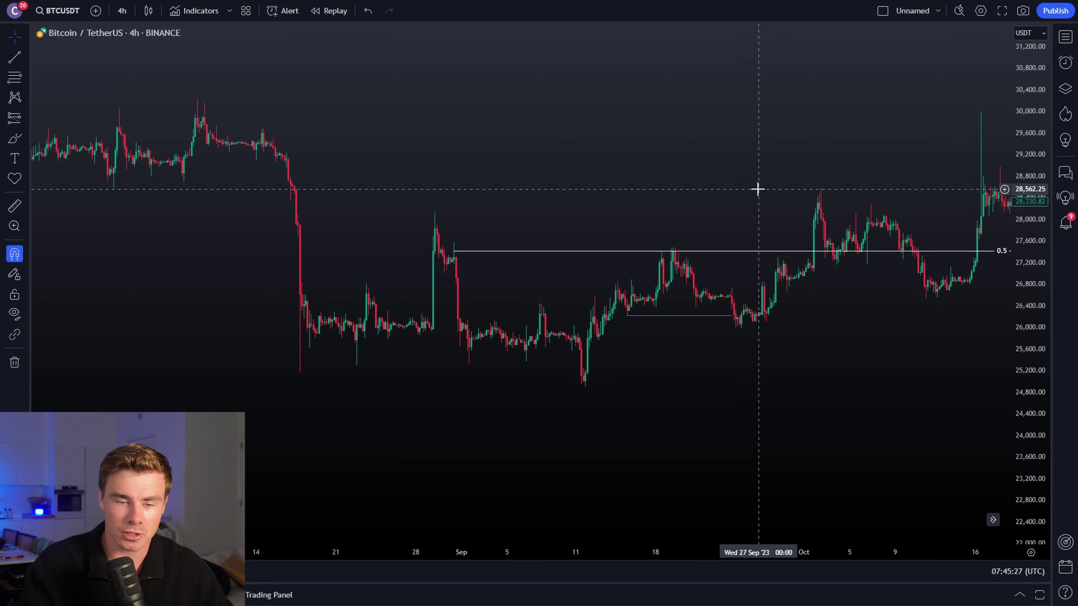
Step: Add a Fib Retracement from the August 29 spike, placing a 0.5 level near 27,900
left_click(19, 85)
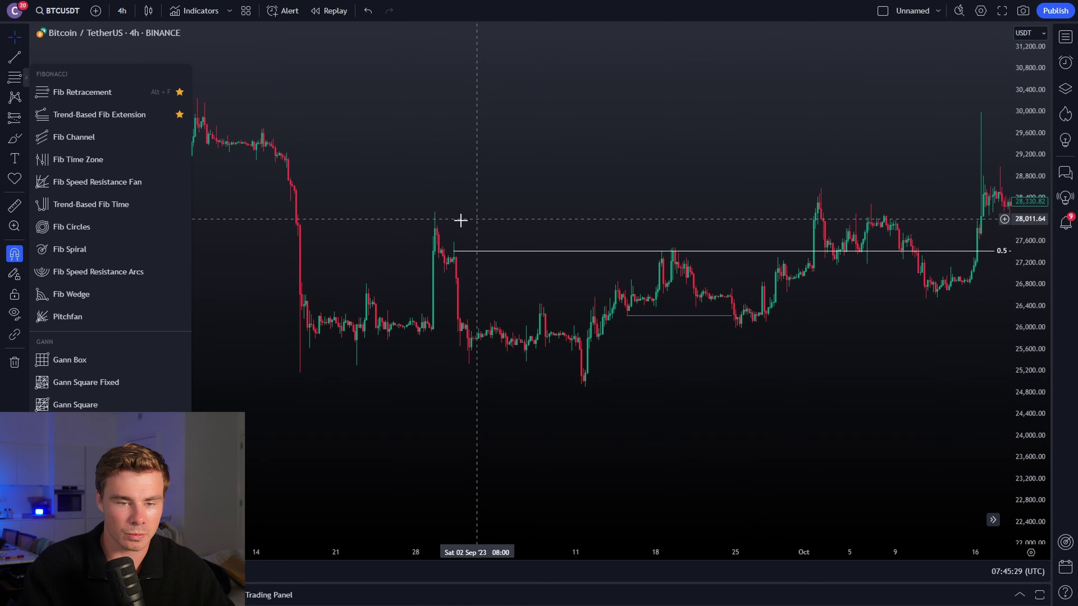
left_click(135, 94)
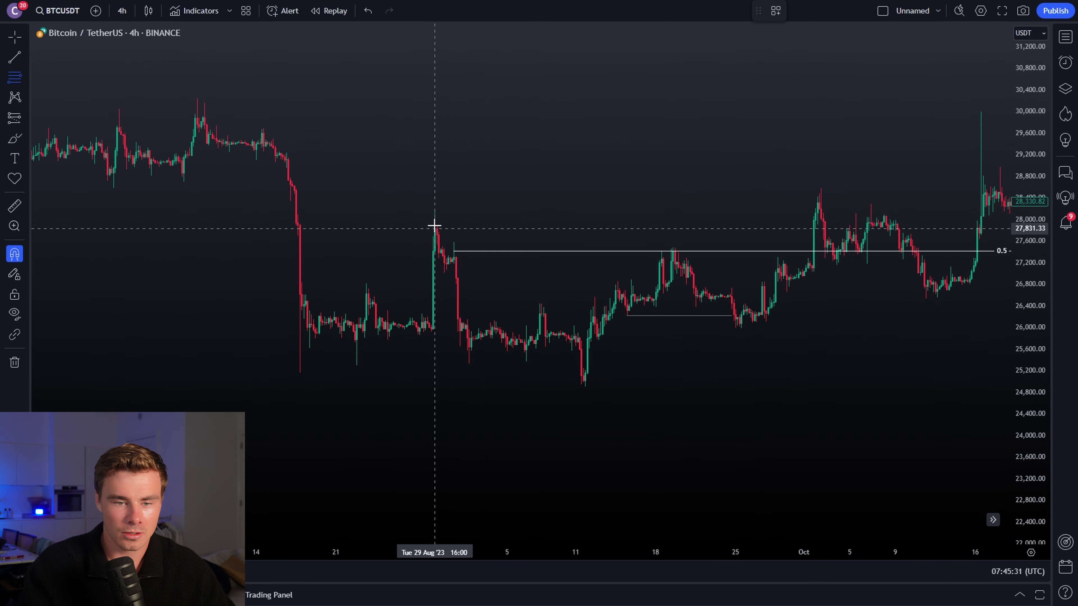
left_click(434, 226)
left_click(433, 212)
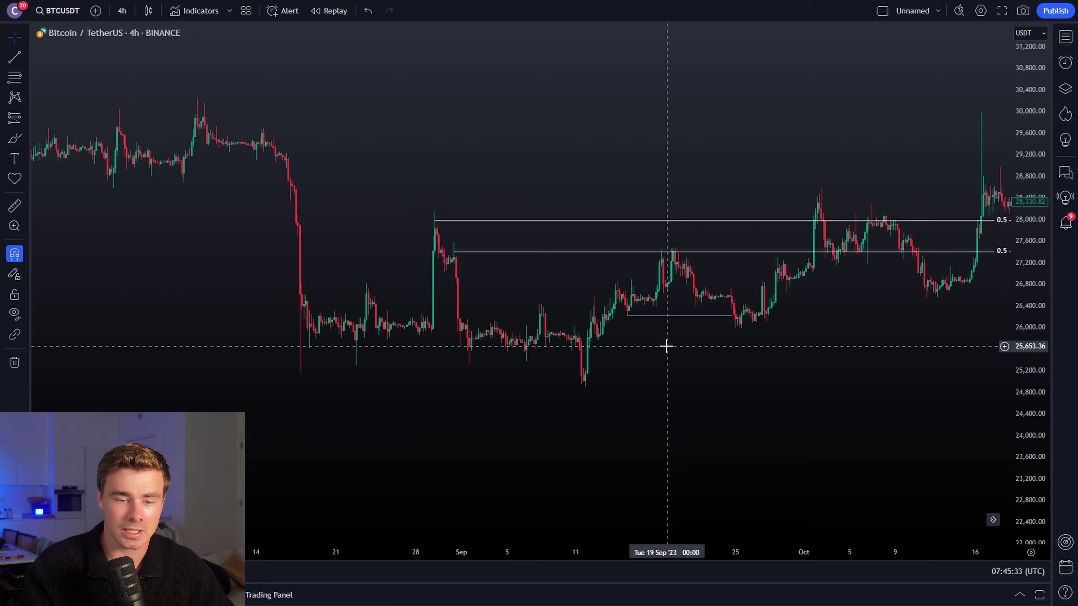
Step: Sketch a rally path and a bracket beside the mid-August drop with the brush, then delete both
left_click(13, 143)
left_click(729, 326)
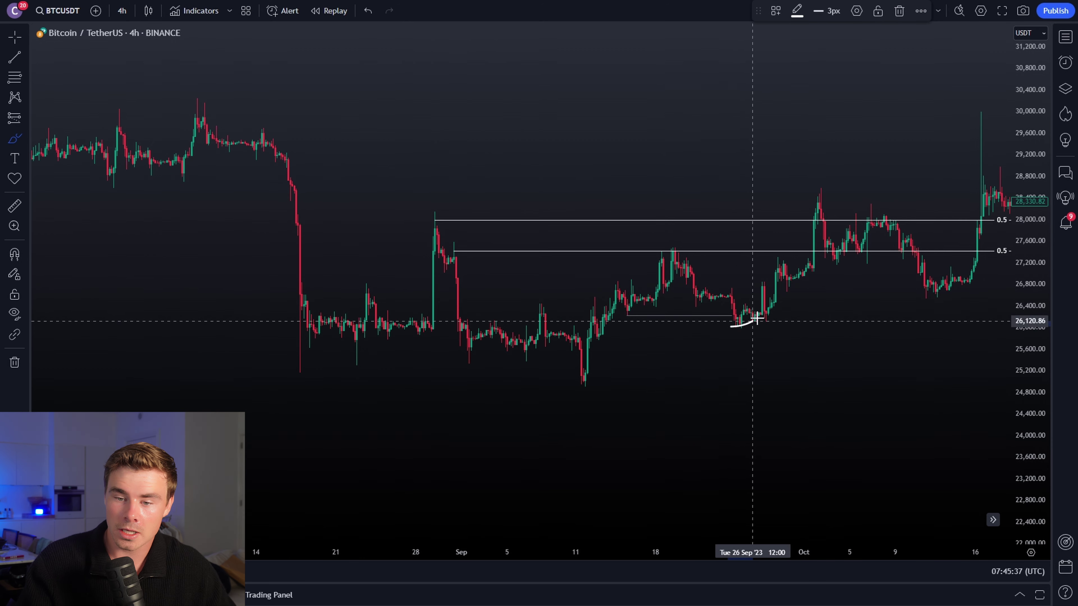
left_click(818, 203)
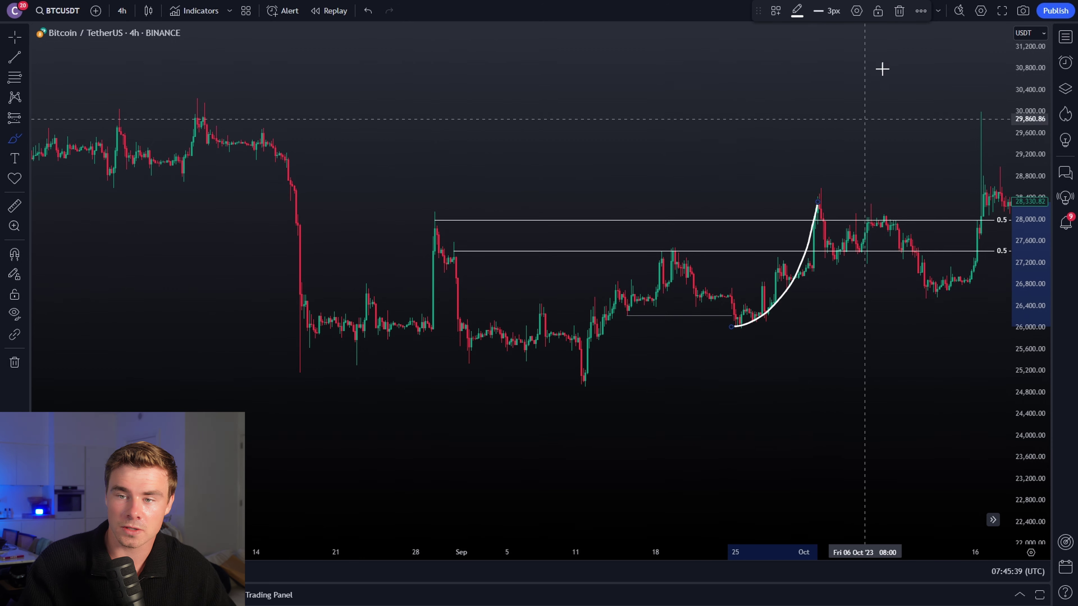
left_click(898, 15)
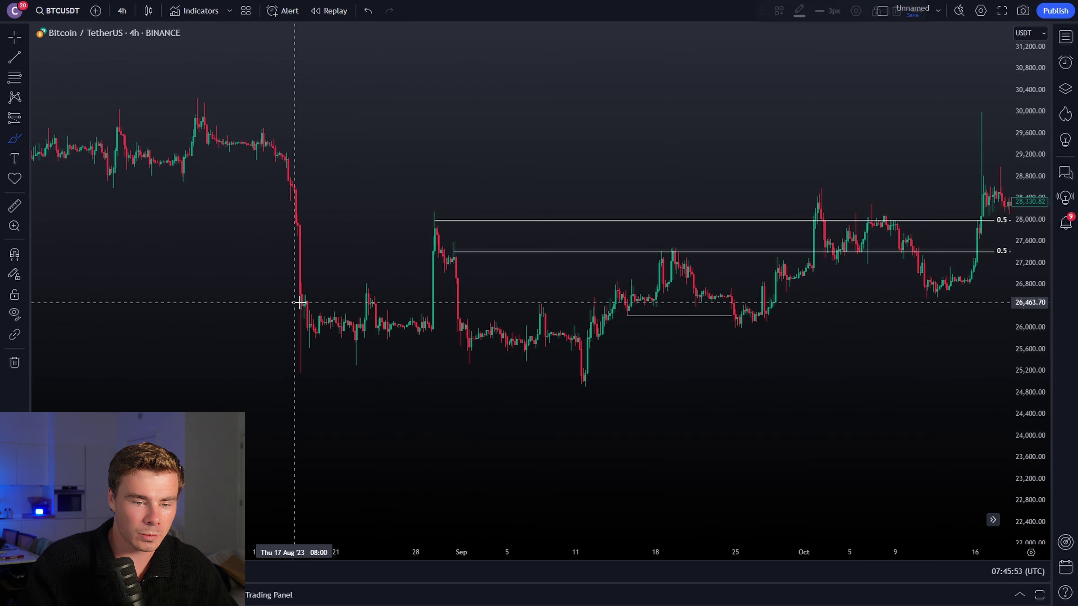
mouse_move(296, 302)
left_mouse_down()
mouse_move(318, 361)
mouse_move(292, 376)
left_mouse_up()
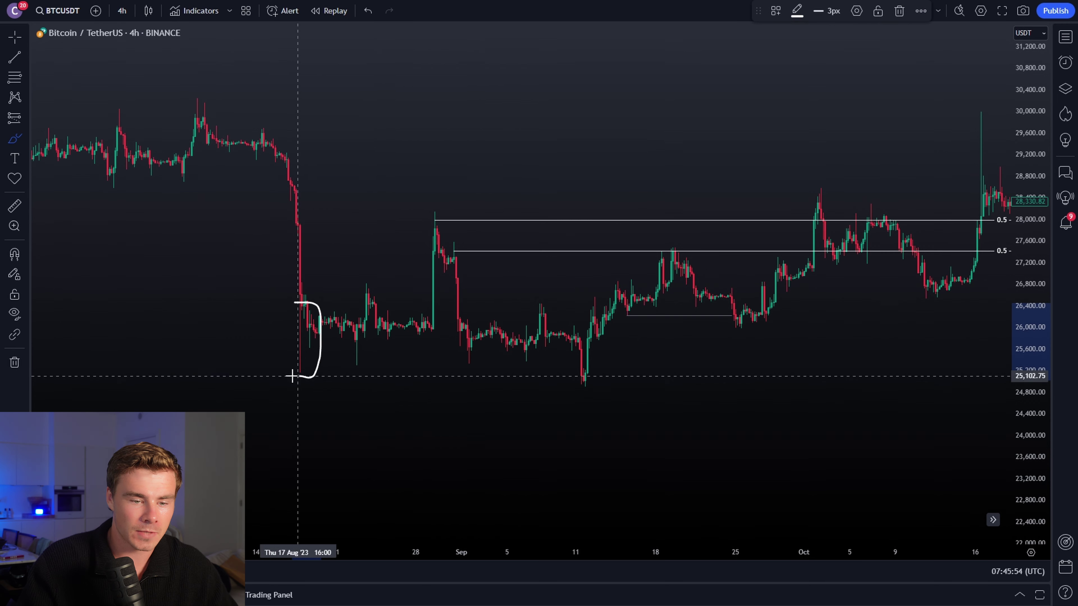
left_click(899, 12)
Step: With magnet on, add a Fib Retracement over the mid-August drop for a 0.5 near 25,850
left_click(13, 254)
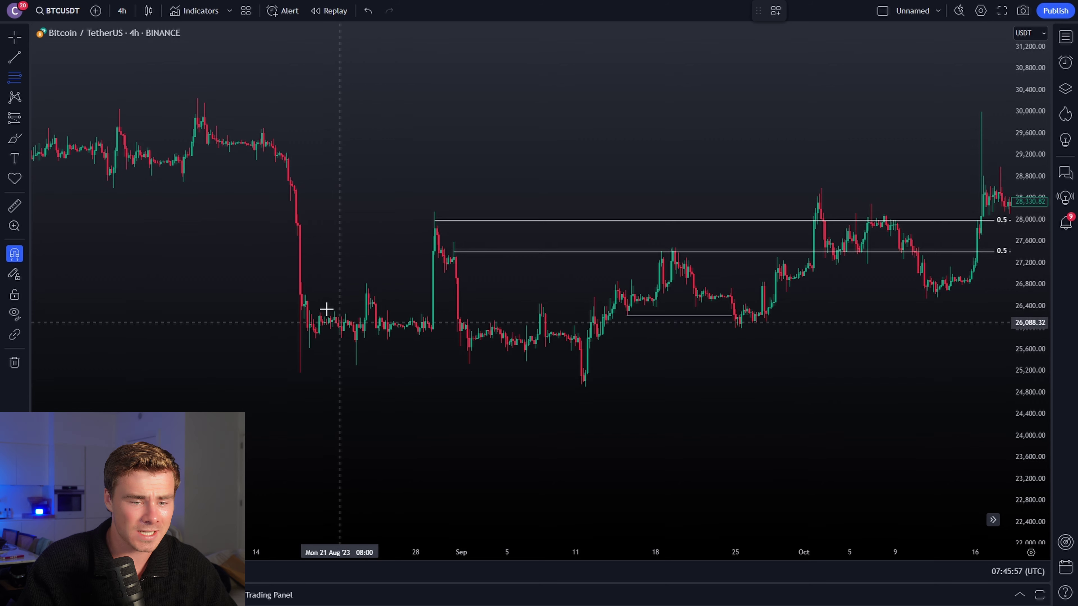
left_click(297, 294)
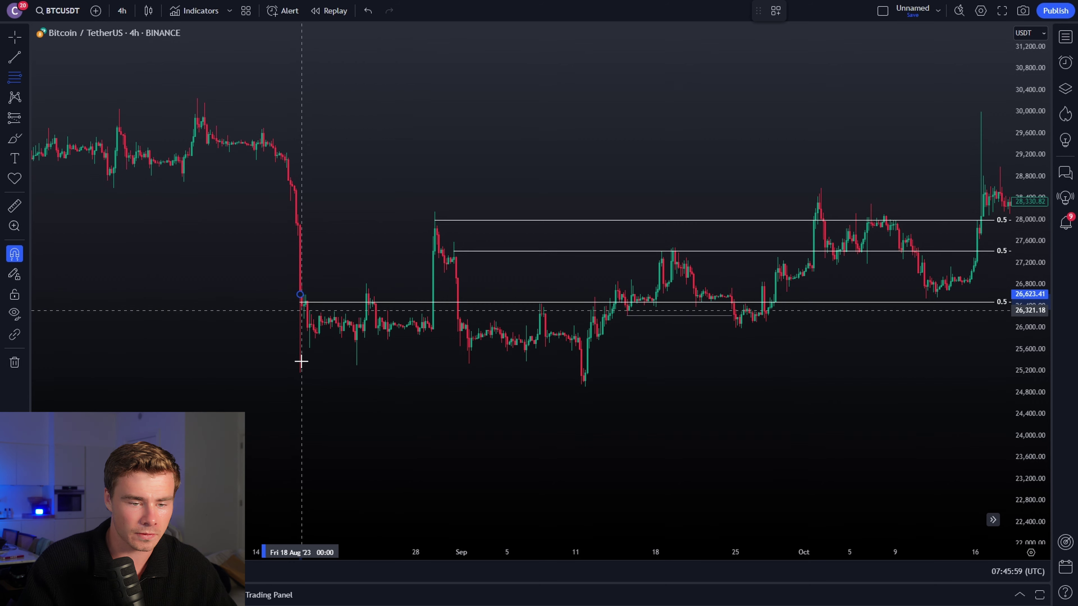
left_click(299, 374)
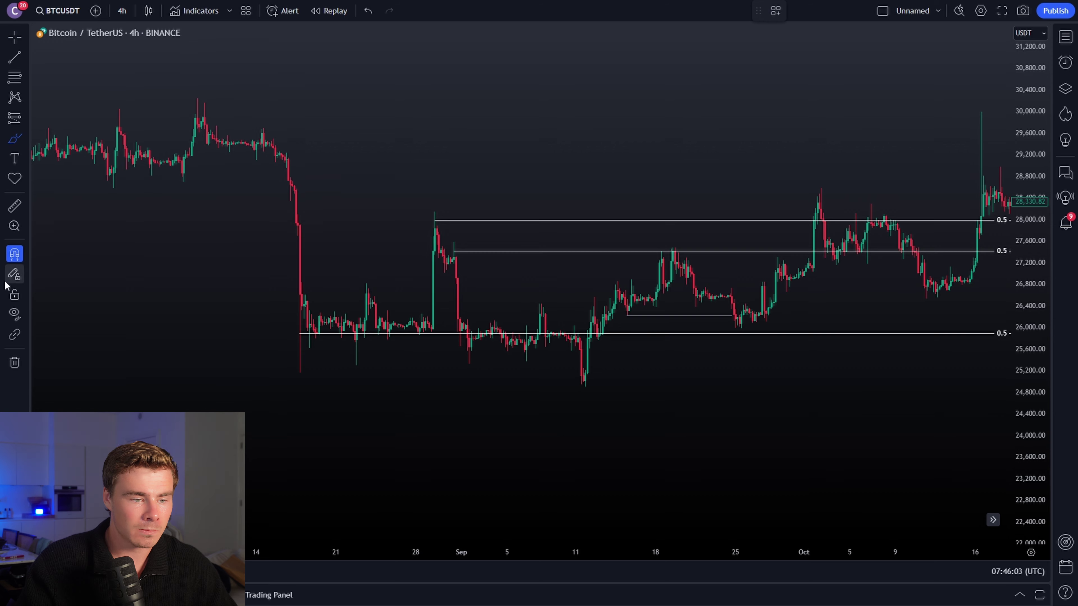
left_click(356, 340)
left_click(359, 366)
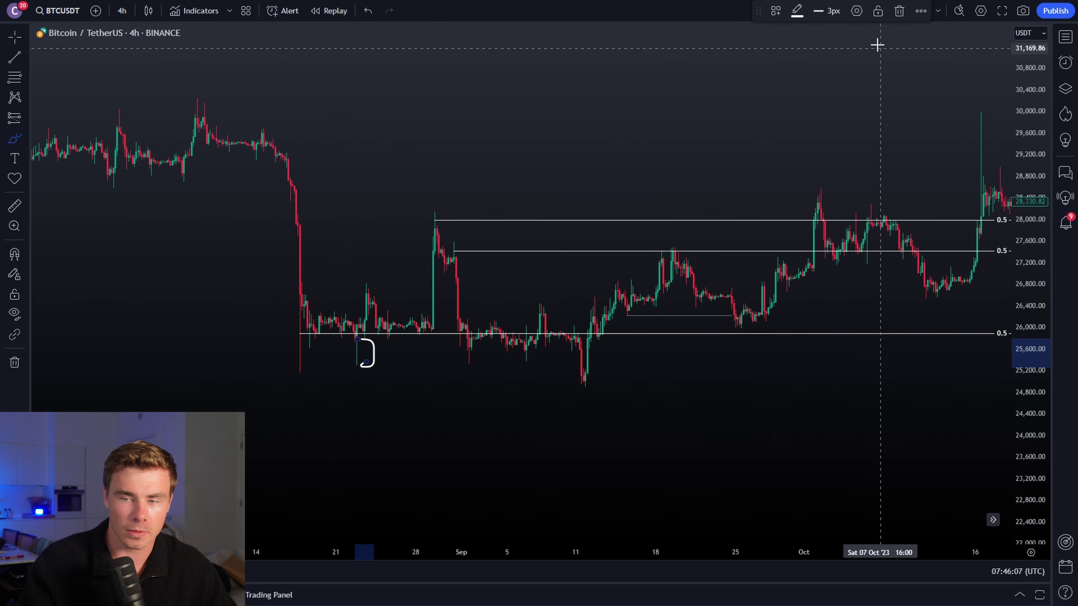
left_click(899, 11)
left_click(347, 365)
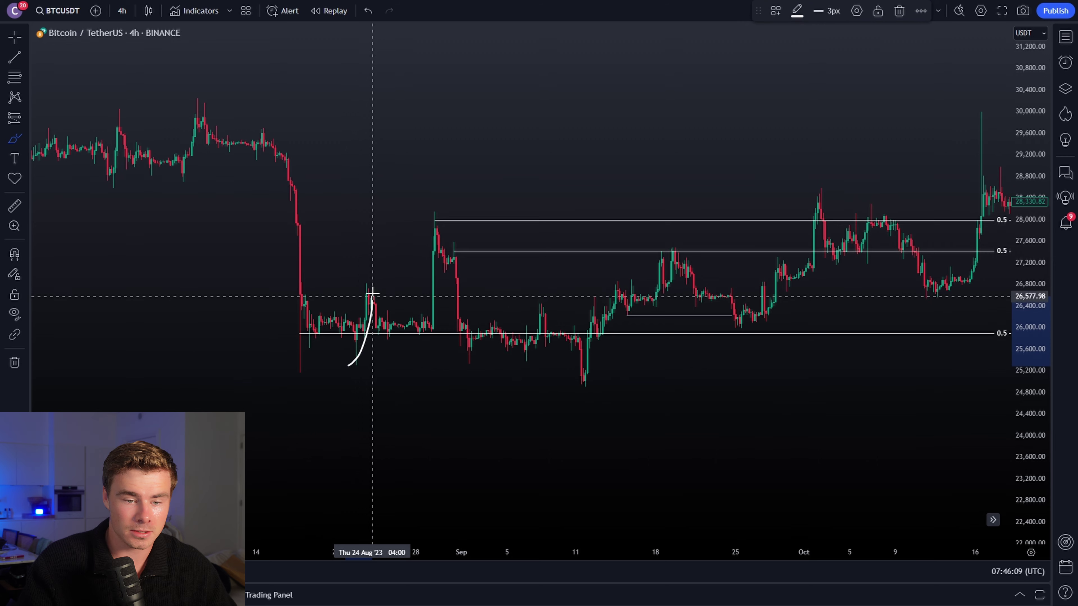
mouse_move(390, 321)
left_mouse_down()
mouse_move(429, 318)
mouse_move(448, 221)
mouse_move(366, 284)
mouse_move(428, 285)
left_mouse_up()
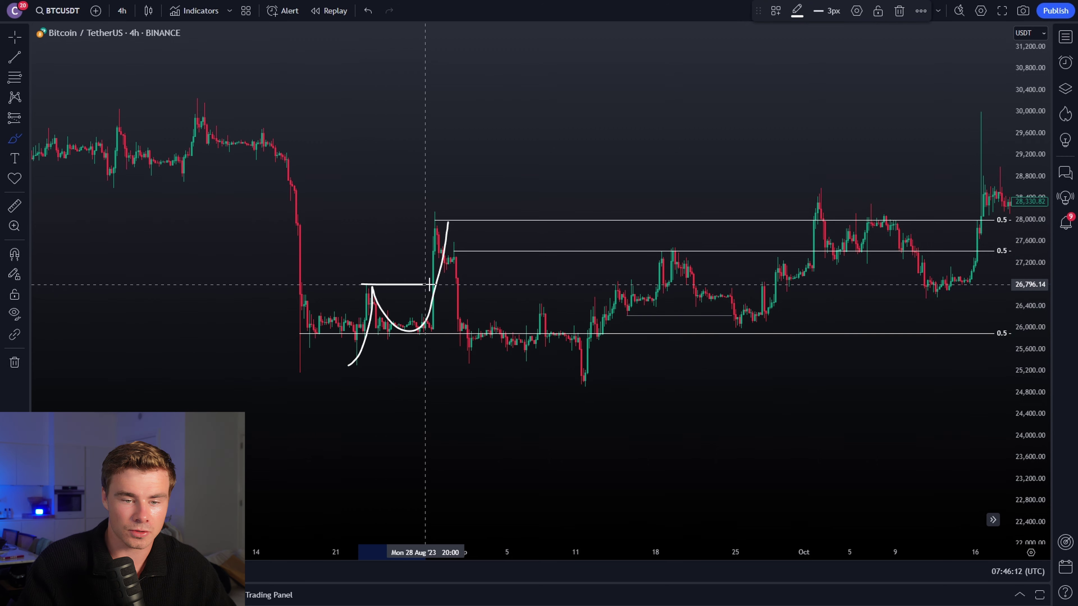
left_click(1065, 89)
left_click(1042, 86)
left_click(1065, 89)
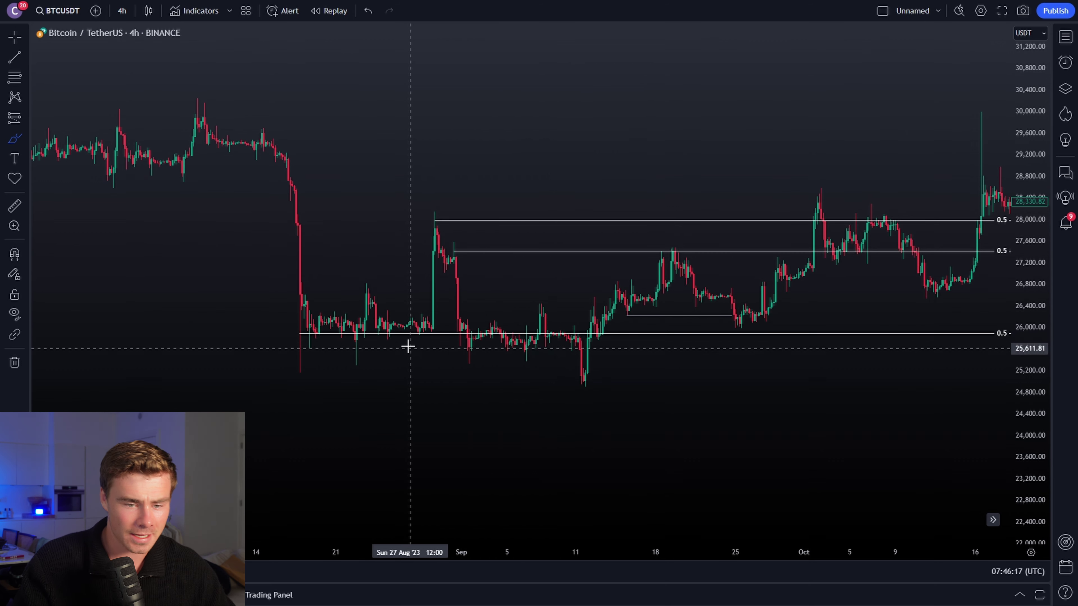
left_click_drag(385, 340, 440, 339)
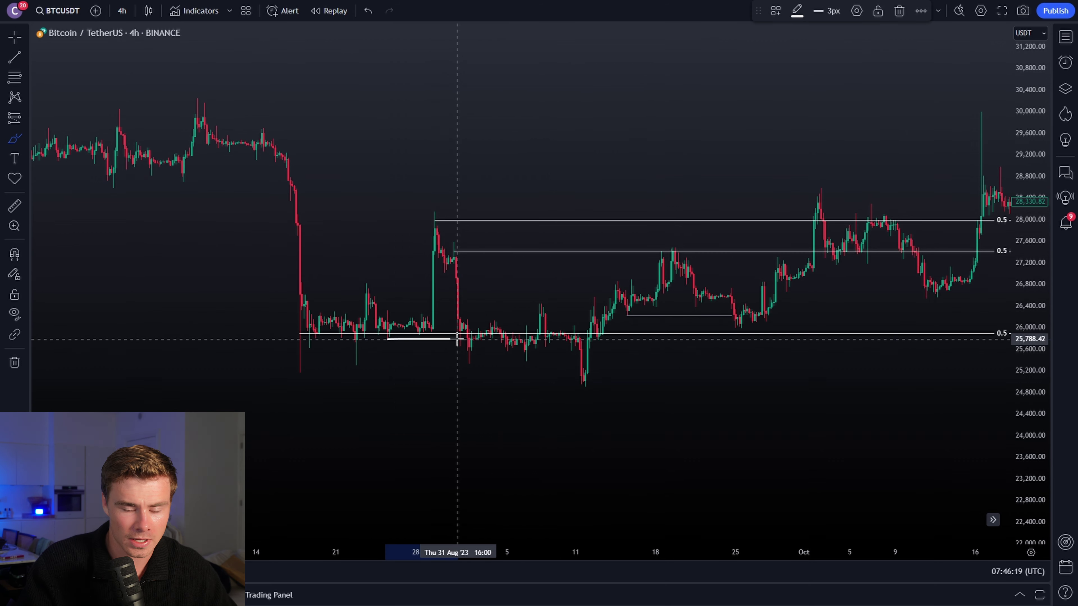
left_click(901, 10)
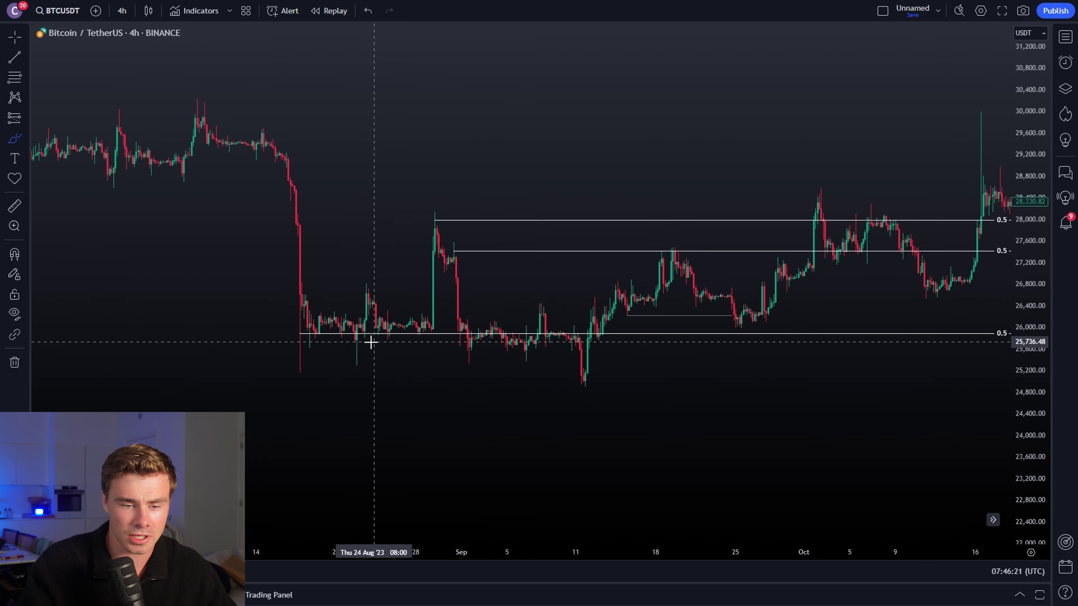
left_click_drag(354, 341, 380, 341)
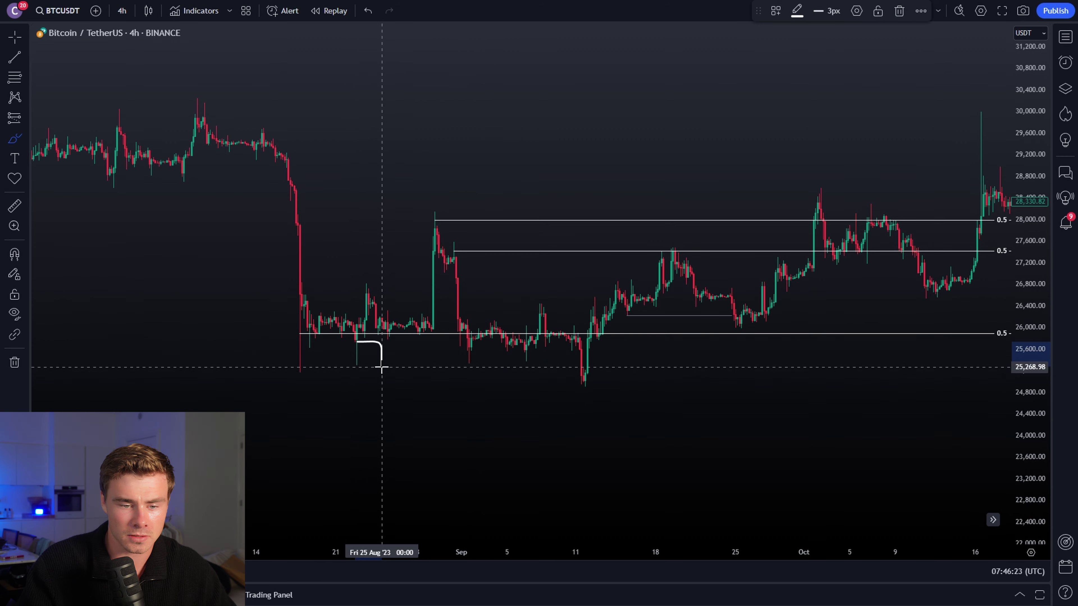
left_click(900, 10)
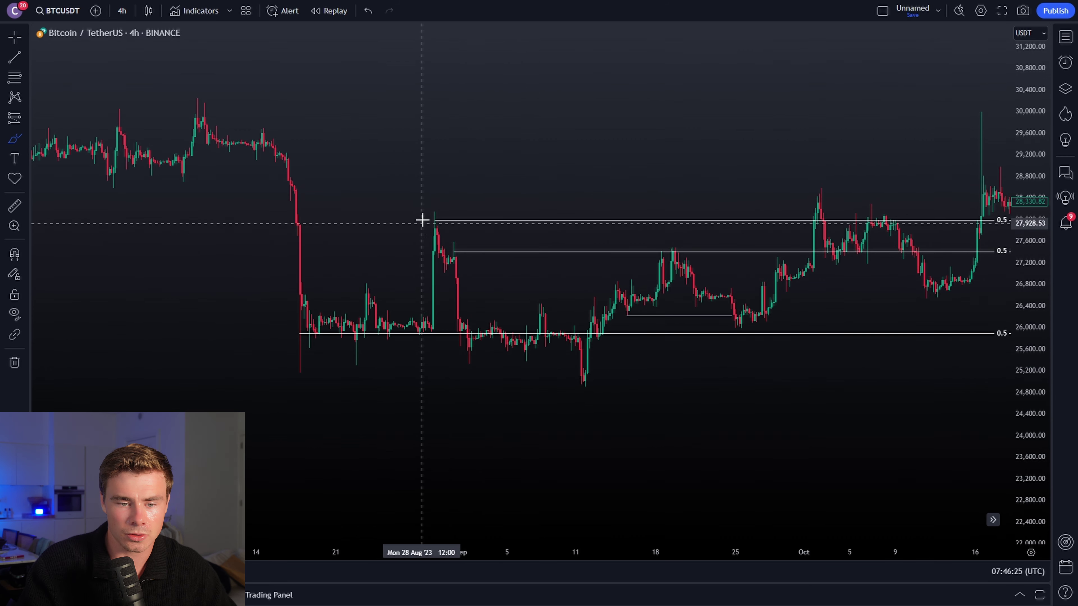
left_click_drag(428, 216, 469, 366)
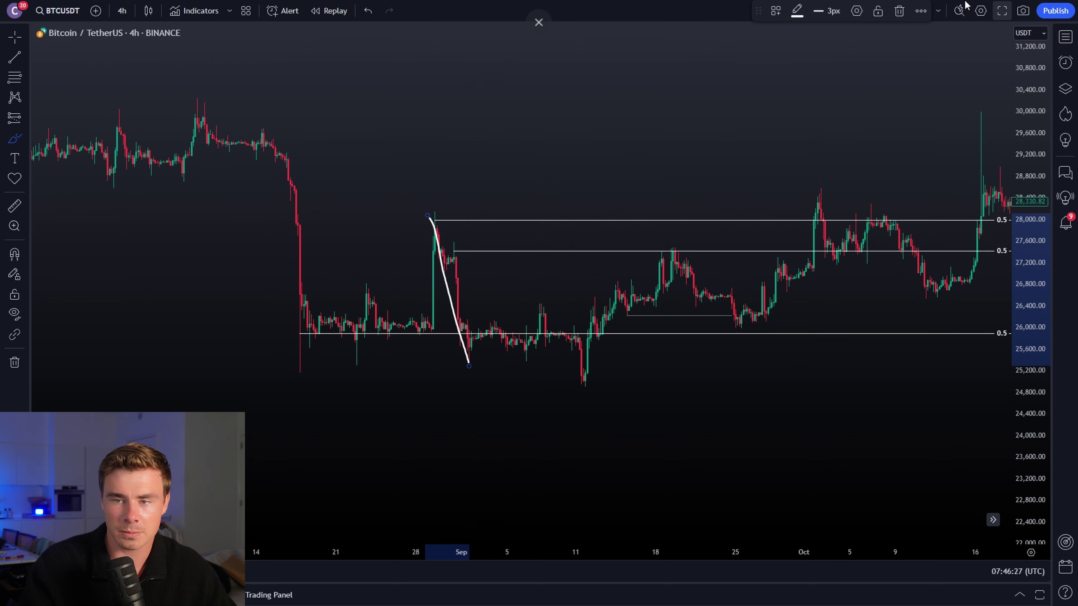
left_click(901, 11)
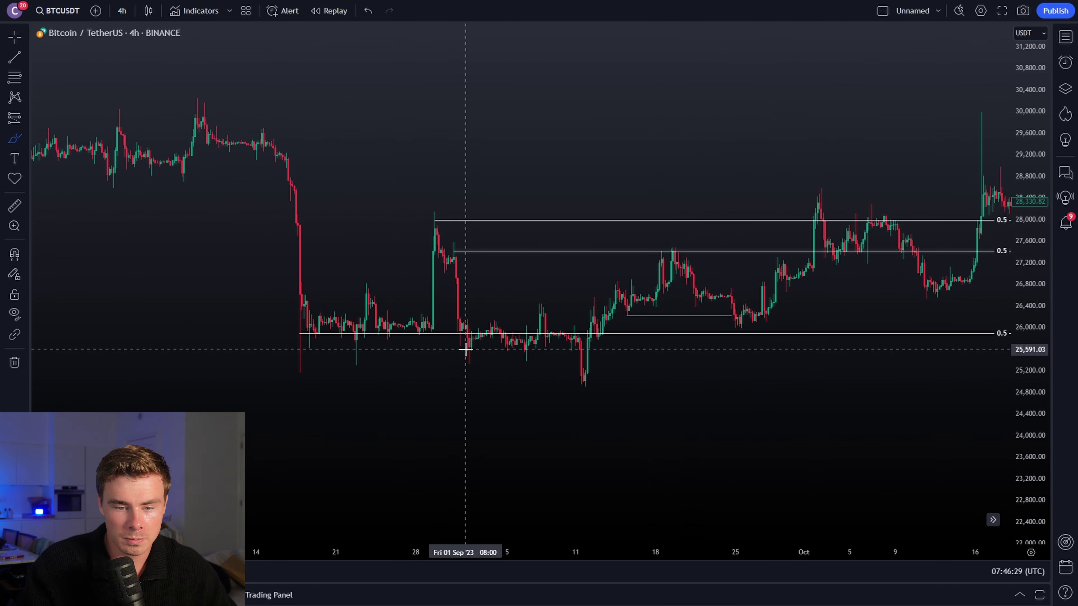
left_click_drag(465, 349, 486, 360)
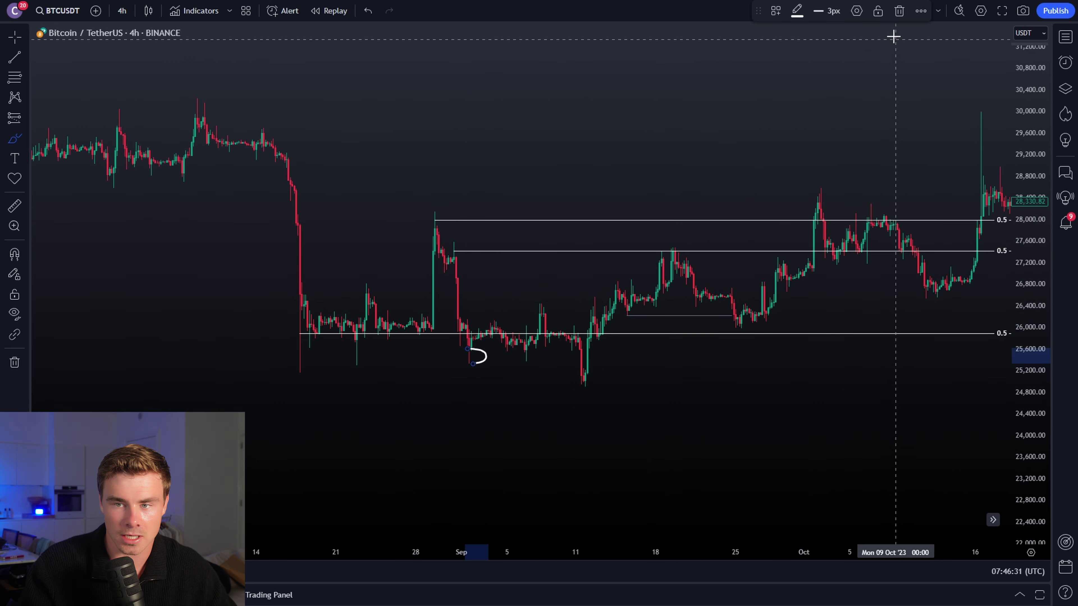
left_click(899, 11)
Step: With magnet on, add a Fib Retracement at the September low for a fourth 0.5 near 25,500
left_click(14, 254)
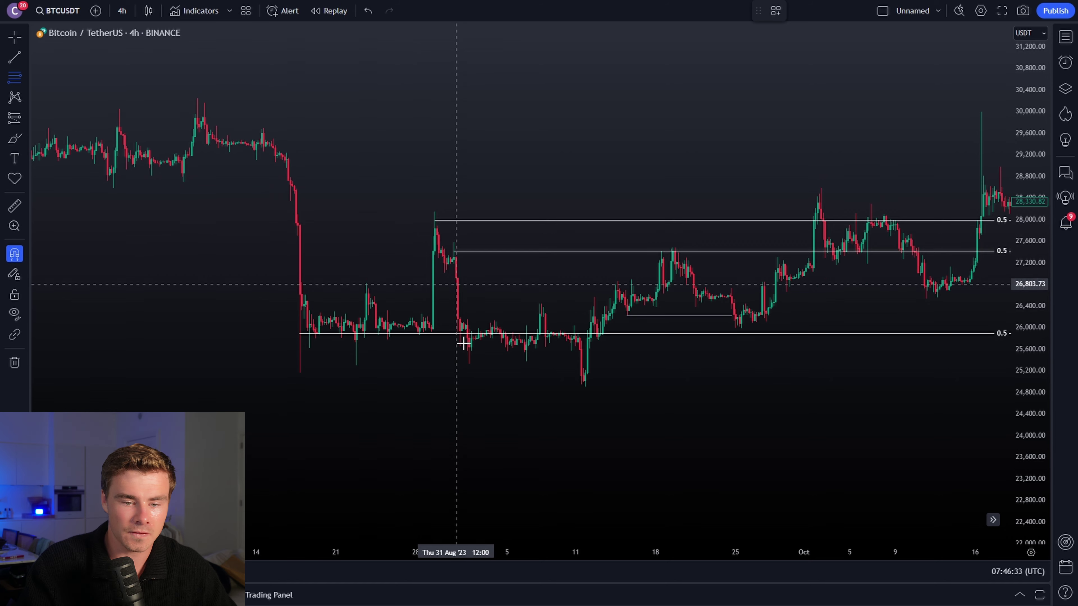
left_click(468, 348)
left_click(466, 364)
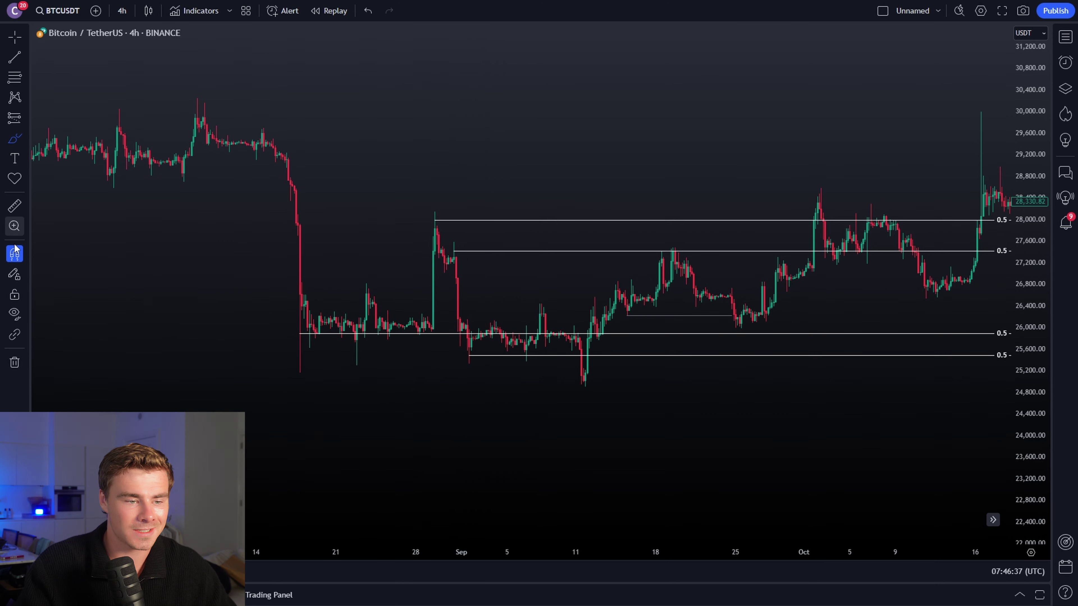
Step: Brush-sketch a September dip and recovery, a drop to the low, and a stroke along the September low
left_click(497, 332)
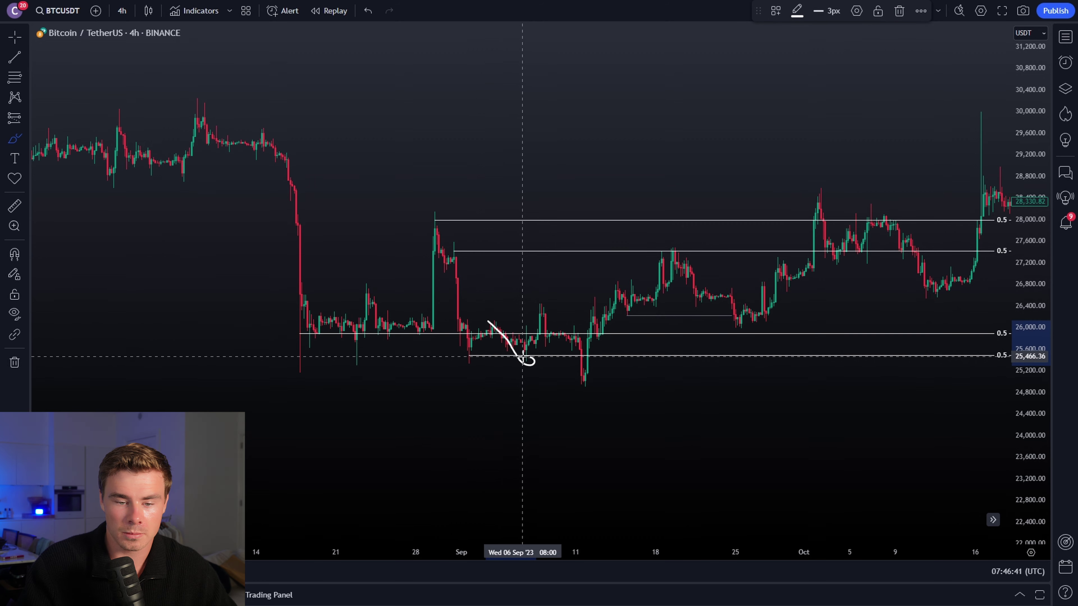
left_click_drag(523, 356, 551, 320)
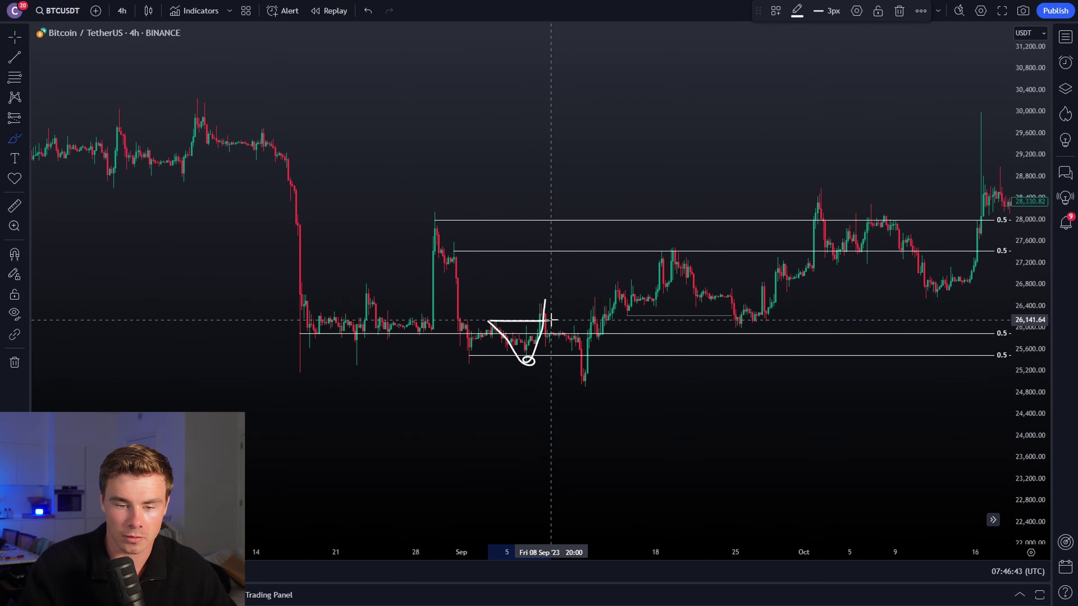
left_click(1064, 90)
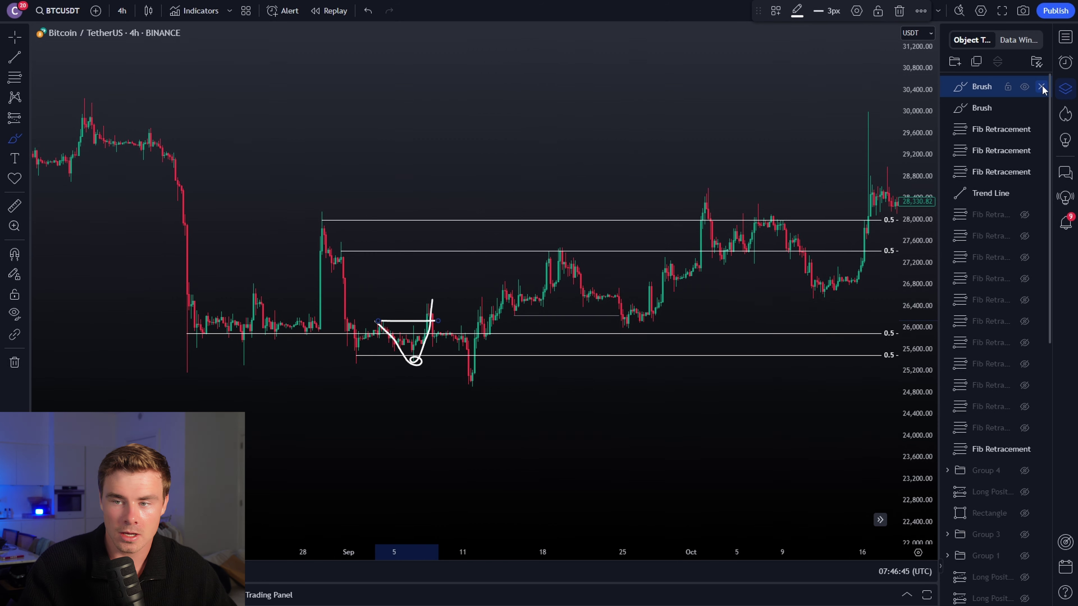
left_click(1065, 88)
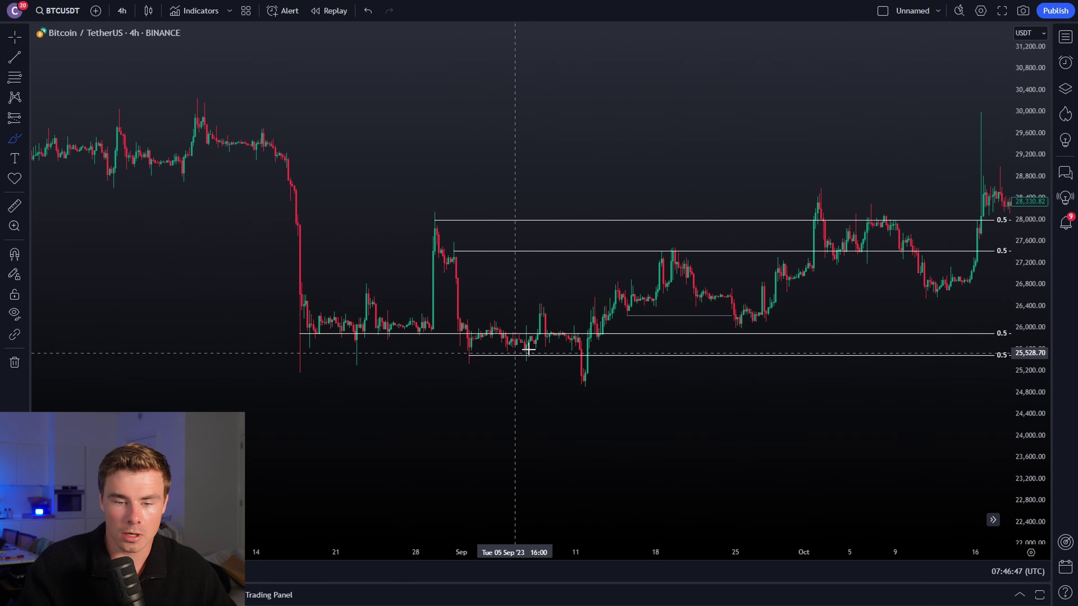
left_click_drag(535, 306, 584, 390)
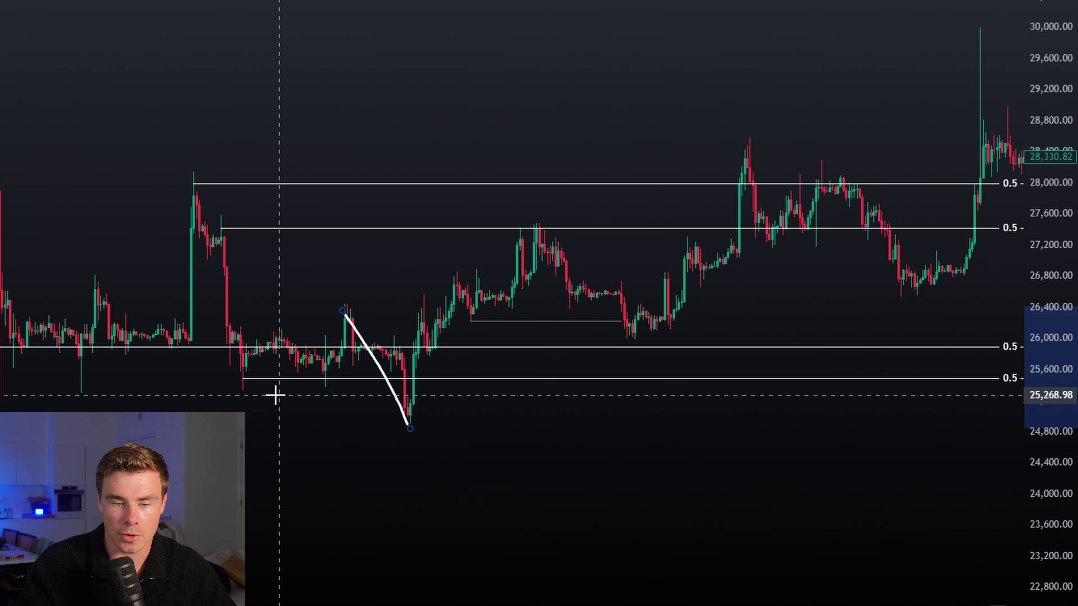
left_click_drag(240, 394, 407, 394)
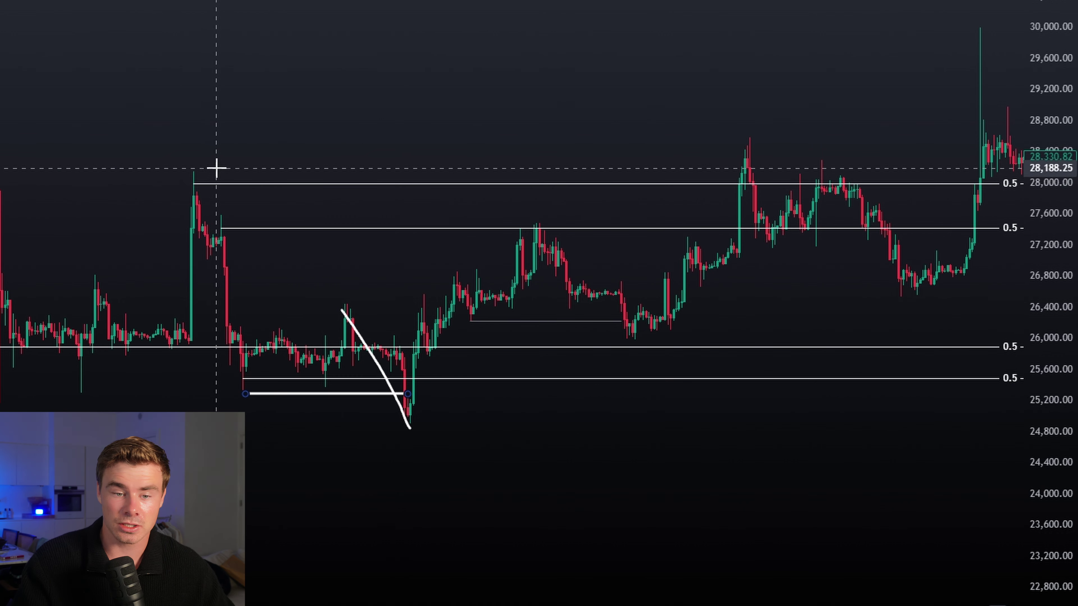
Step: Sketch hooks at the late-August highs plus late-September and October rallies to the top level
left_click_drag(212, 167, 215, 196)
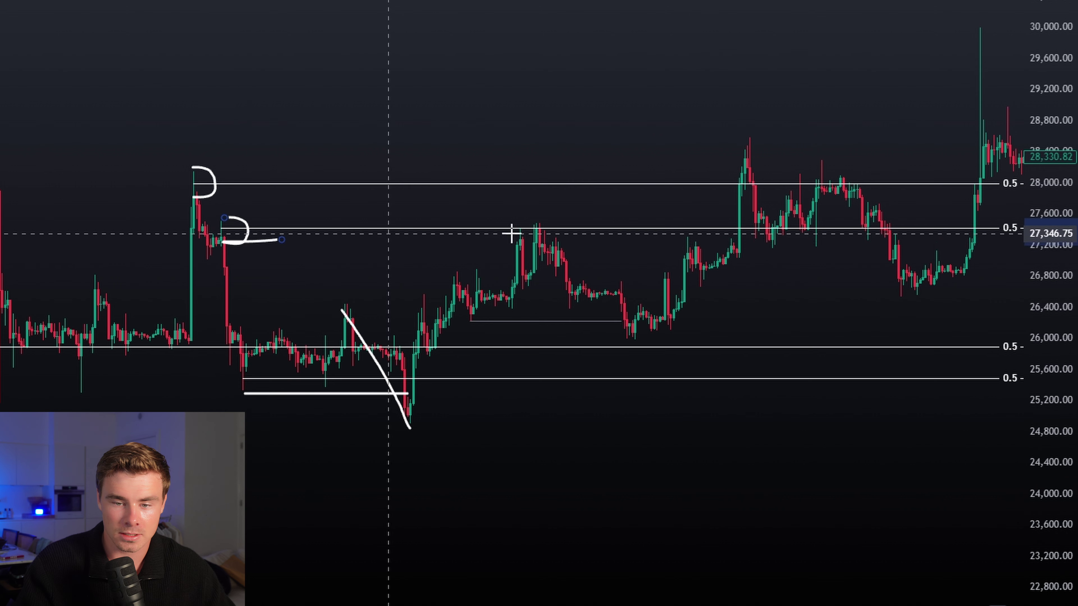
mouse_move(533, 232)
left_mouse_down()
mouse_move(630, 330)
mouse_move(695, 275)
mouse_move(744, 178)
left_mouse_up()
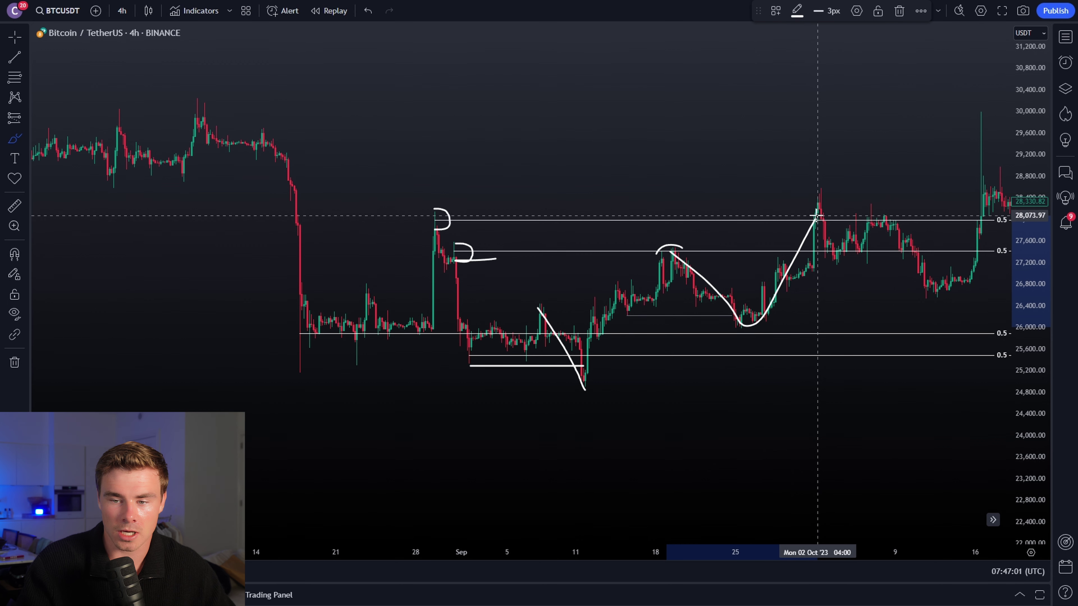
left_click_drag(814, 216, 815, 217)
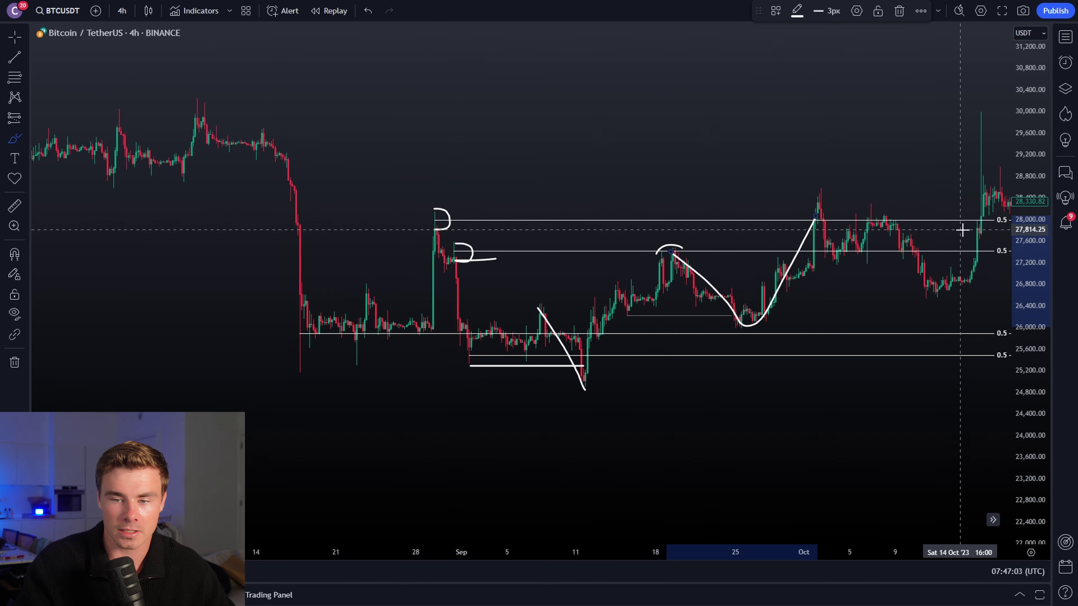
left_click_drag(817, 195, 868, 220)
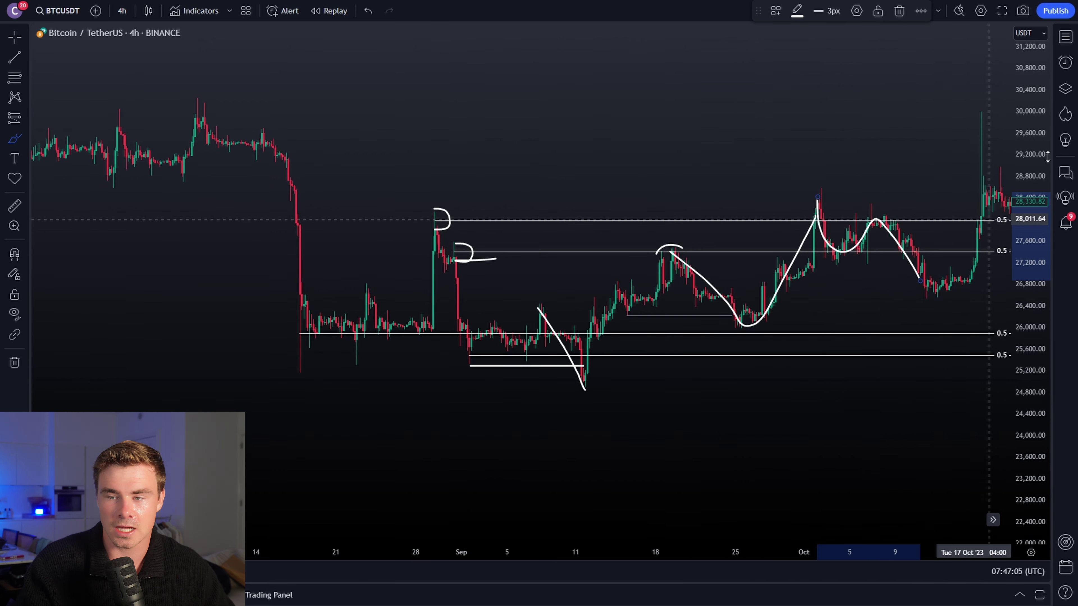
left_click(1066, 88)
Step: Delete the brush sketches from the object list, plus a new hook sketch at the early-October high
left_click(1043, 87)
left_click(1043, 87)
left_click(1044, 87)
left_click(1044, 88)
left_click(1044, 87)
left_click(1043, 88)
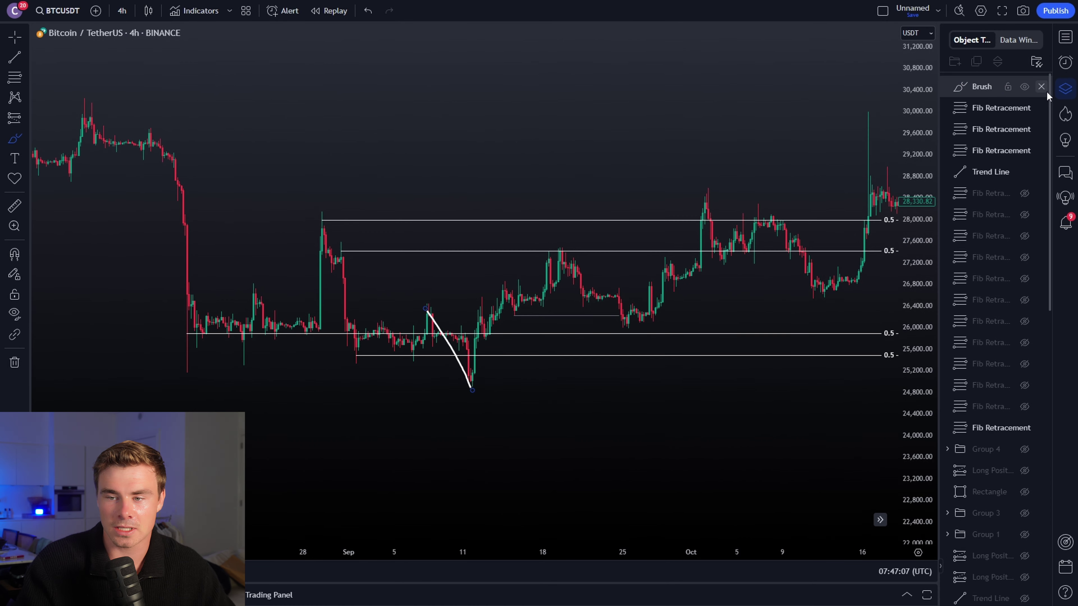
left_click(1044, 88)
left_click(1066, 88)
scroll(796, 173, "up", 3)
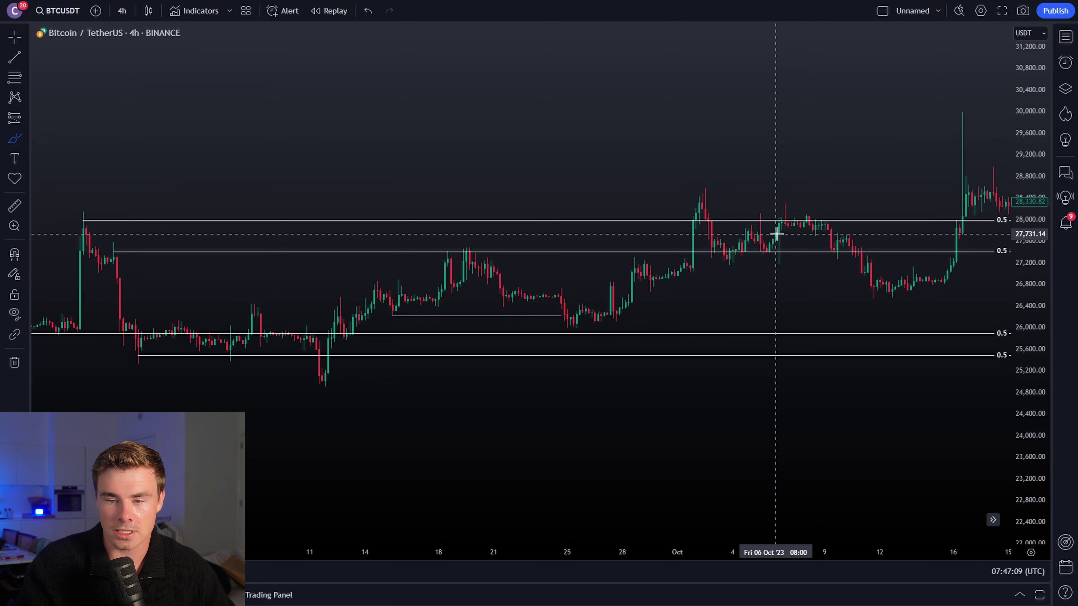
left_click_drag(777, 233, 796, 233)
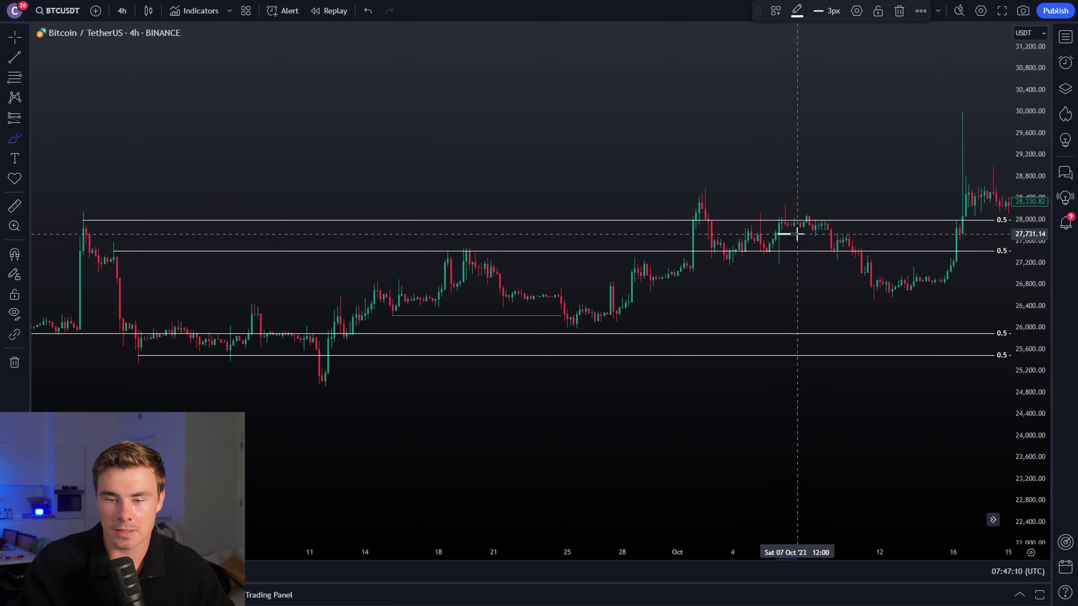
left_click(899, 10)
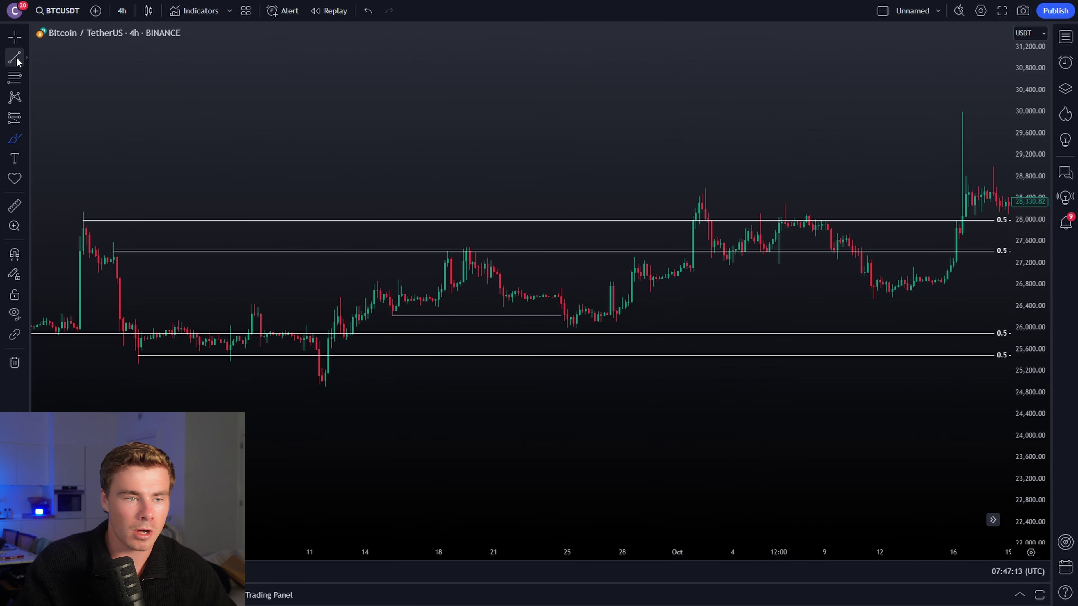
Step: Draw a short white horizontal line just above the top 0.5 level in early October
left_click(14, 255)
left_click_drag(760, 214, 785, 214)
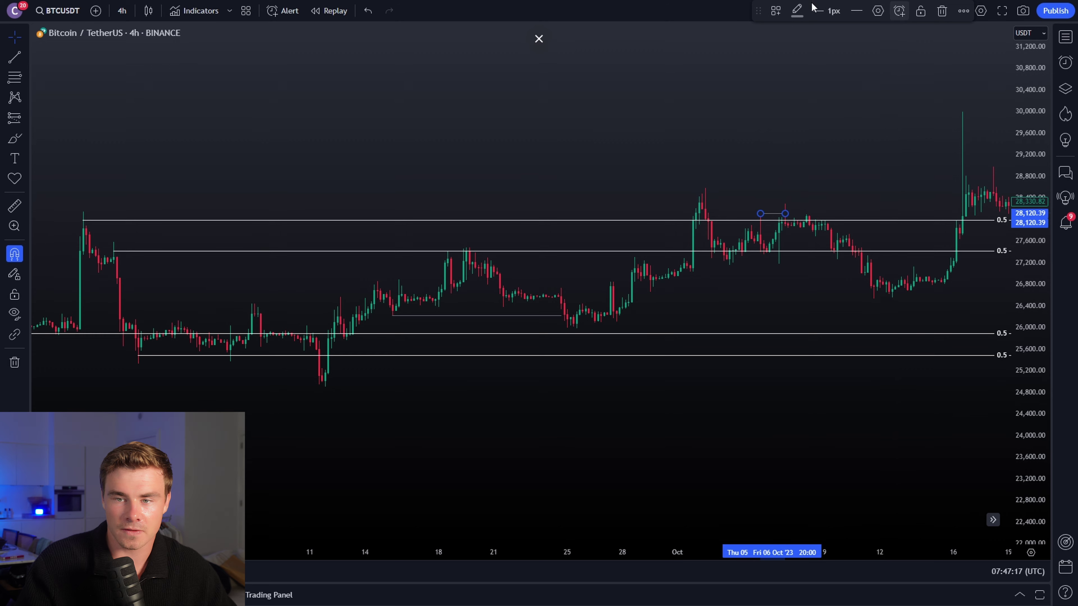
left_click(797, 10)
left_click(798, 36)
left_click(777, 163)
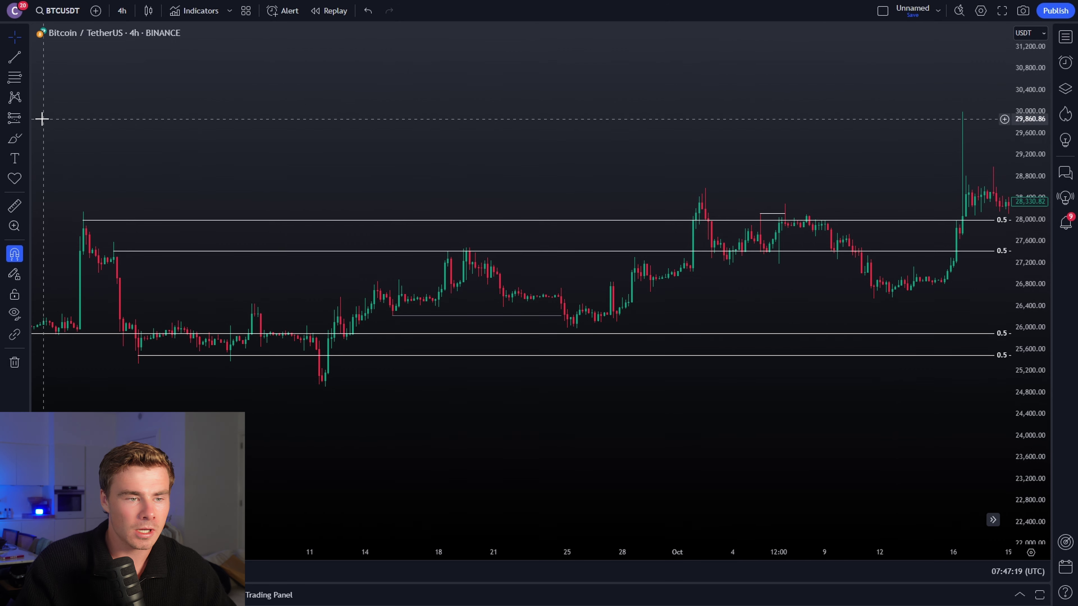
Step: Place a test short position at the early-October high, then delete it
left_click(26, 119)
left_click(77, 308)
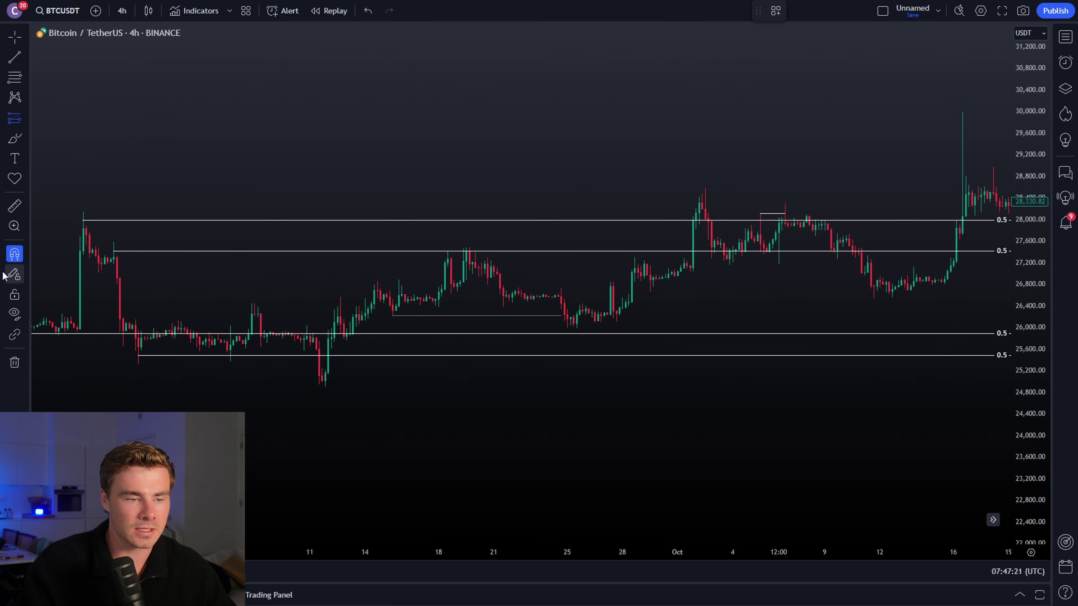
left_click(14, 254)
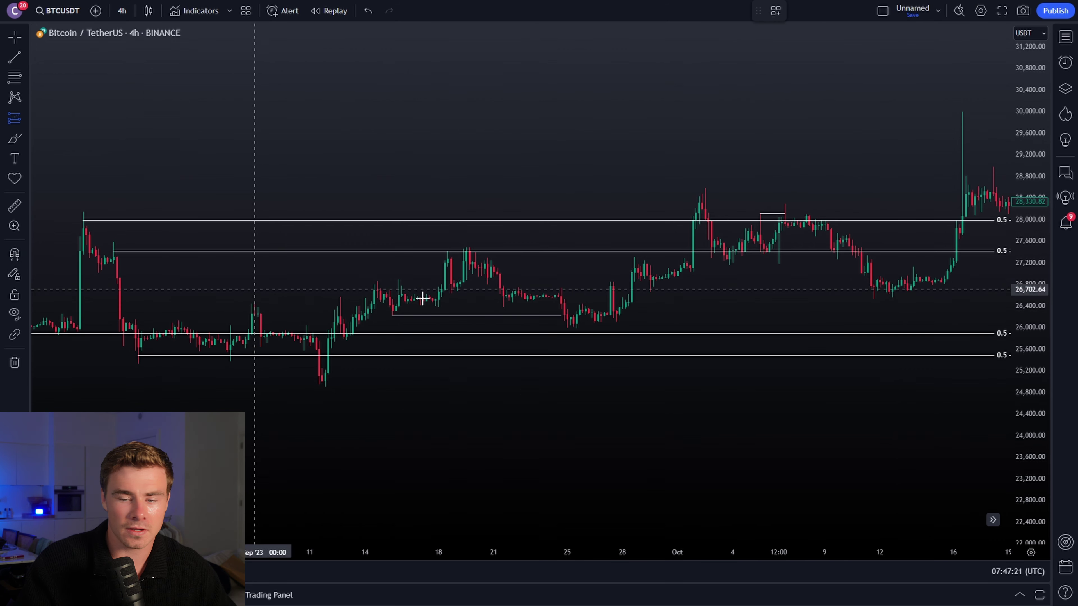
left_click(784, 211)
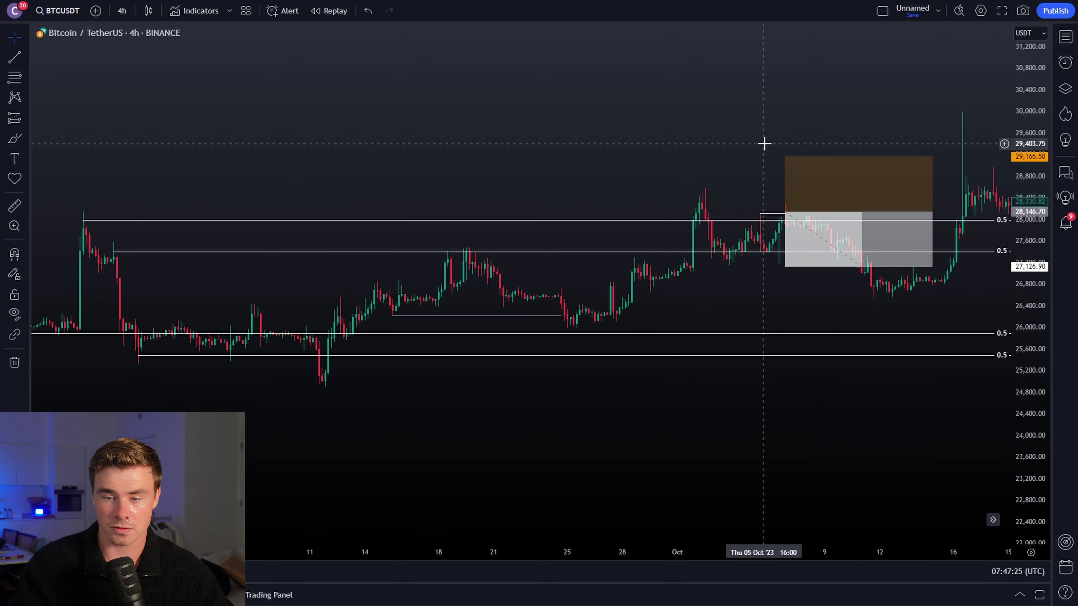
left_click(847, 169)
key("Delete")
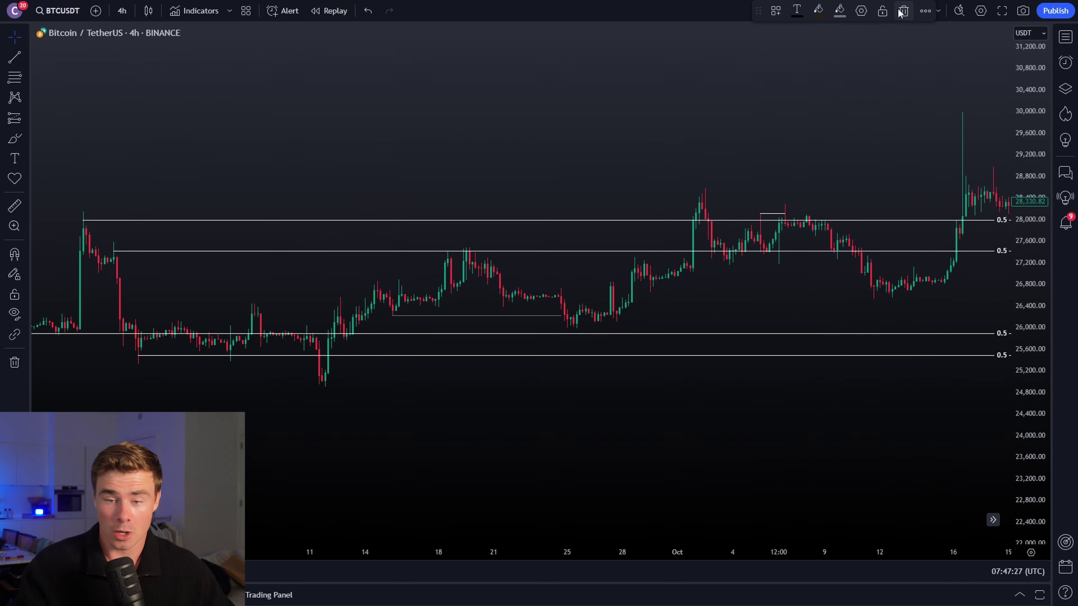
Step: Brush-sketch a hook below the early-October high, delete it, then sketch a bounce-and-drop path
left_click(15, 138)
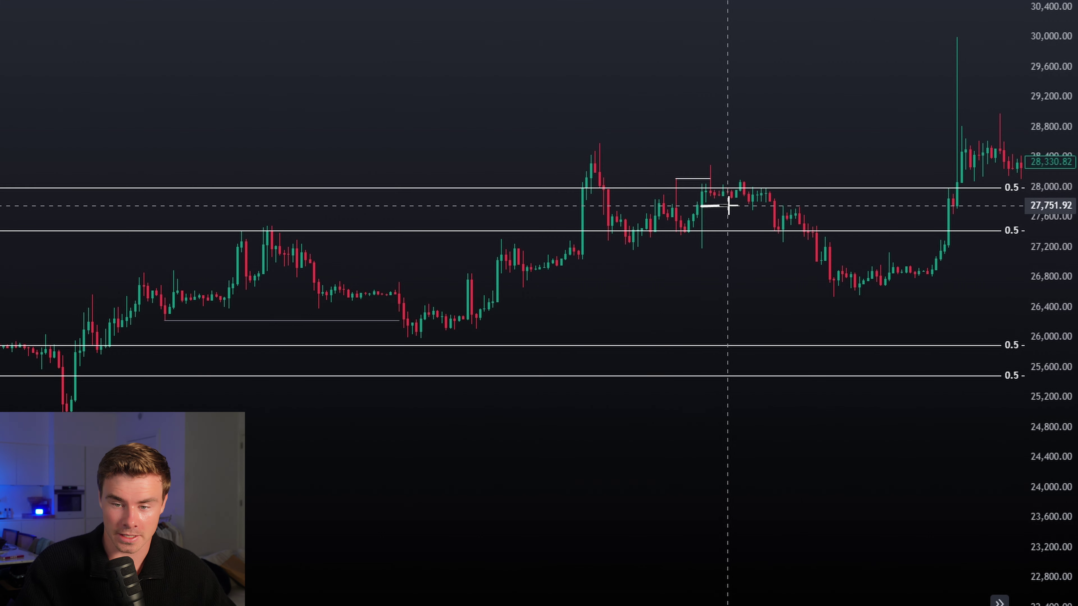
mouse_move(728, 205)
left_mouse_down()
mouse_move(722, 253)
mouse_move(693, 253)
left_mouse_up()
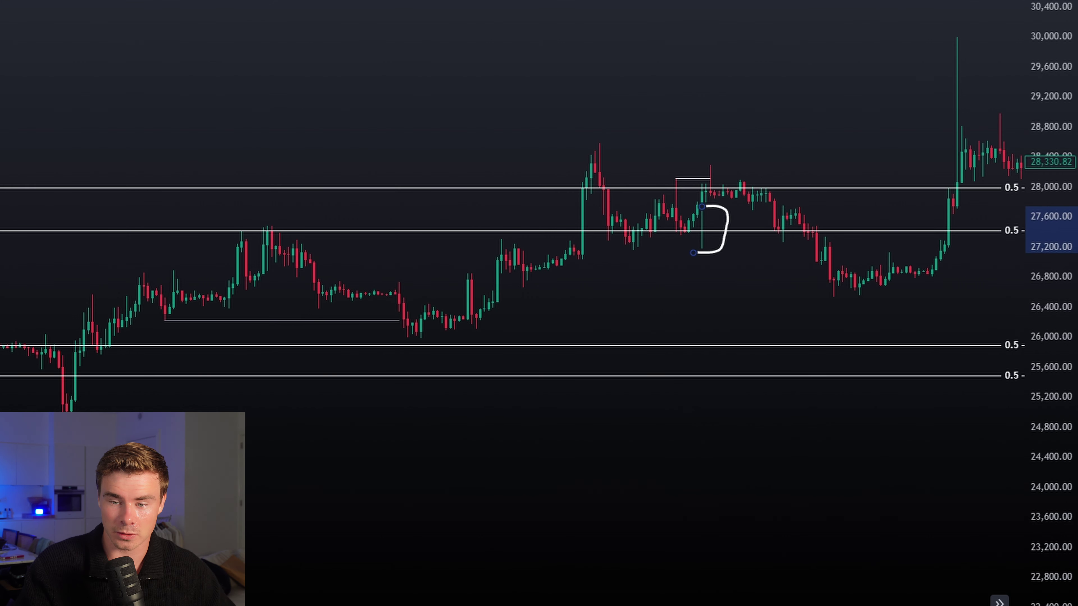
key("Delete")
mouse_move(763, 232)
left_mouse_down()
mouse_move(769, 243)
mouse_move(794, 236)
mouse_move(792, 216)
mouse_move(846, 297)
left_mouse_up()
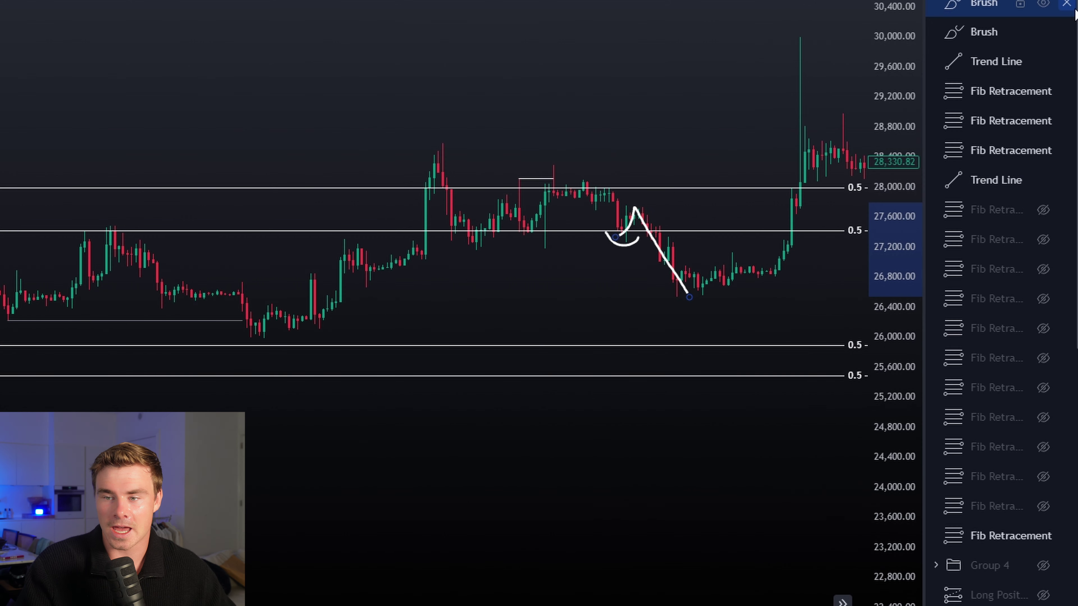
Step: From the object list, delete the brush sketches, the short horizontal line and the extra Fibonacci levels
left_click(1067, 4)
left_click(1067, 4)
left_click(1067, 4)
left_click(1067, 5)
left_click(1067, 4)
left_click(1067, 4)
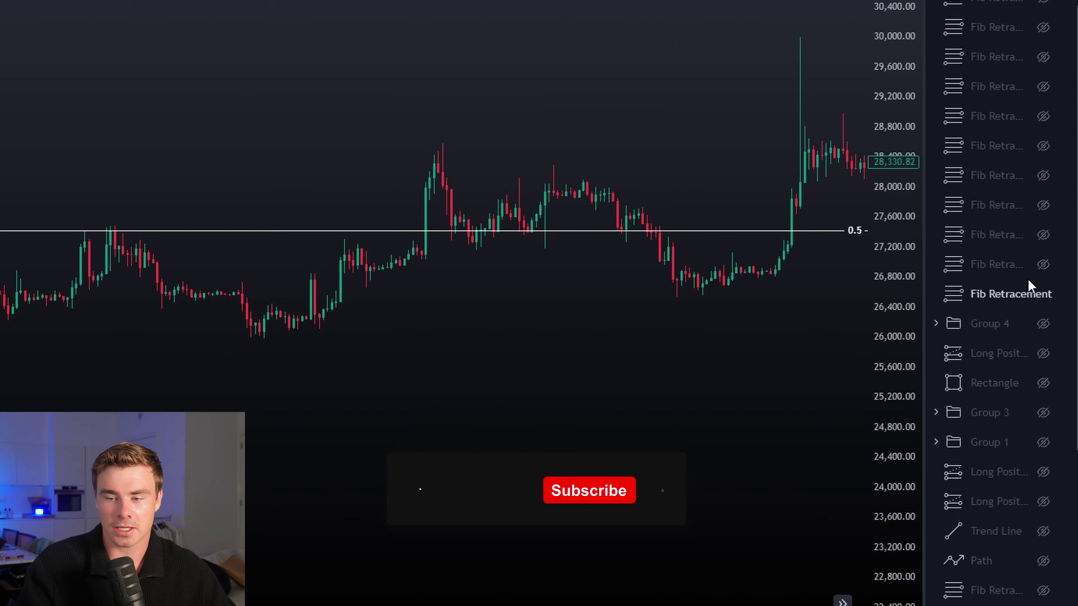